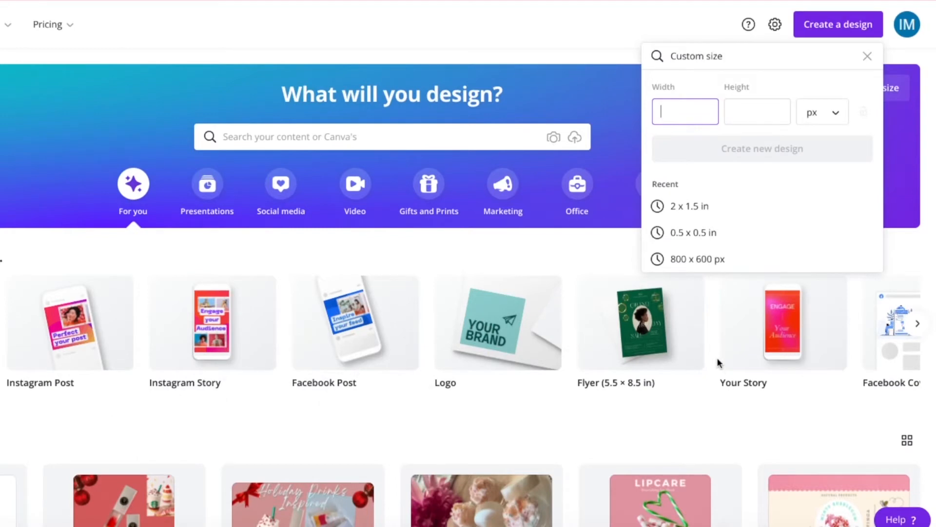
- Create a new custom-size design 2 in wide and 2 in high
{"action": "left_click", "coordinate": [835, 117]}
{"action": "left_click", "coordinate": [834, 138]}
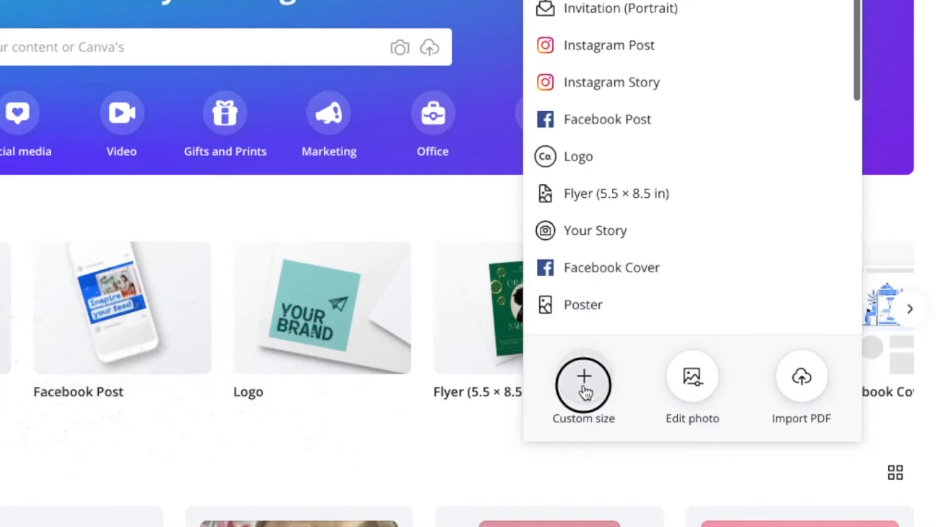
{"action": "left_click", "coordinate": [686, 371]}
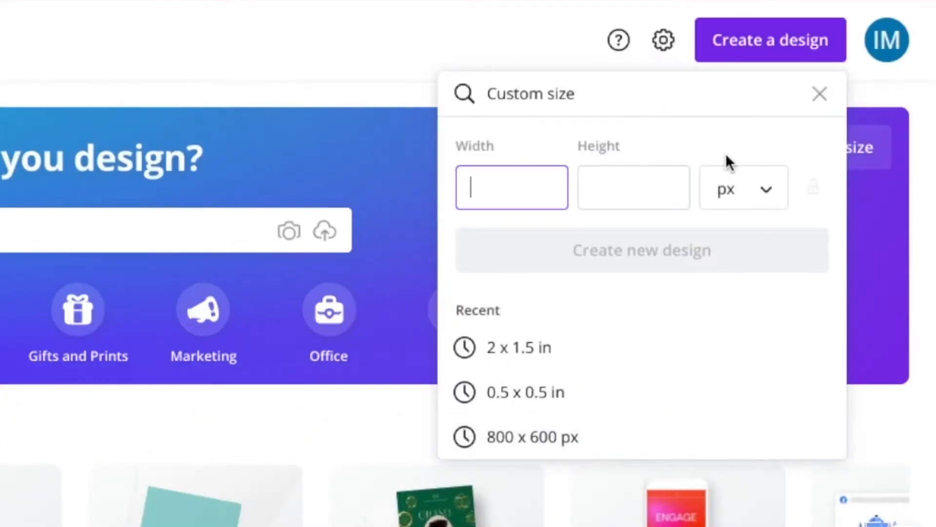
{"action": "left_click", "coordinate": [769, 195]}
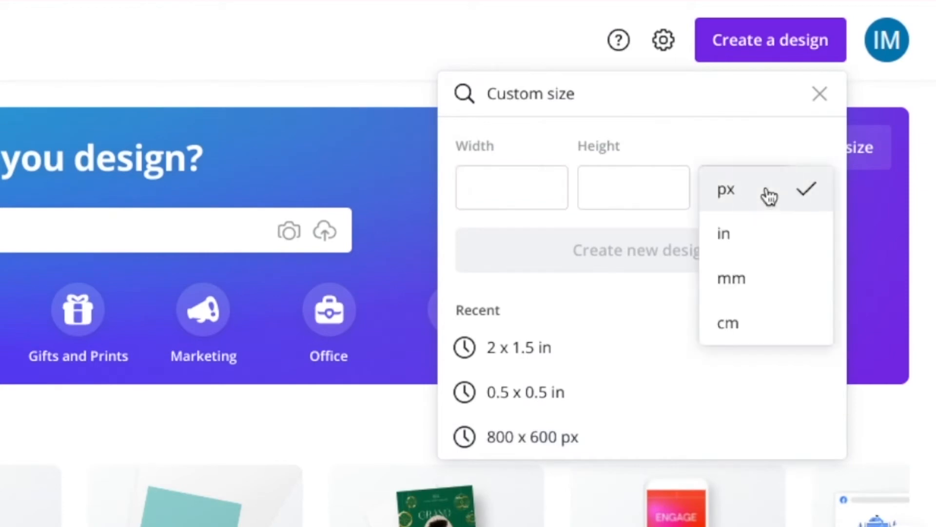
{"action": "left_click", "coordinate": [752, 236]}
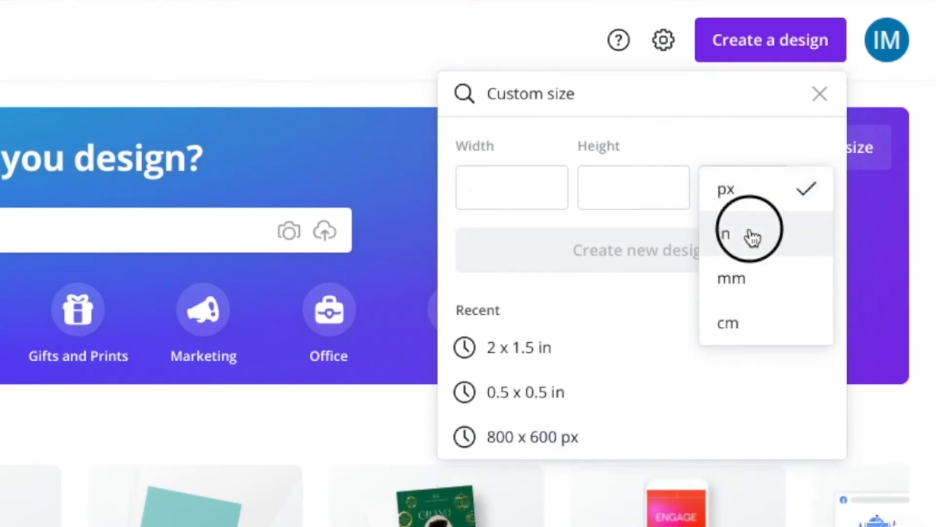
{"action": "left_click", "coordinate": [485, 189]}
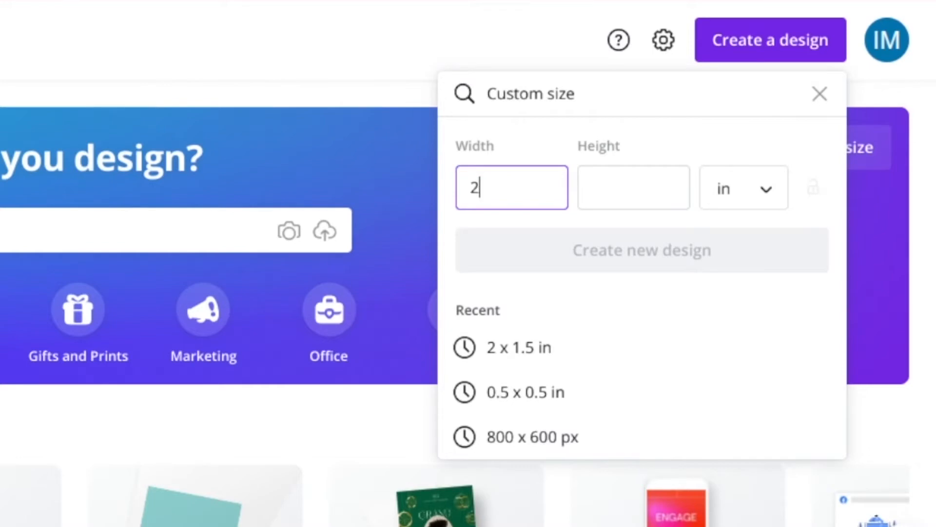
{"action": "left_click", "coordinate": [624, 195]}
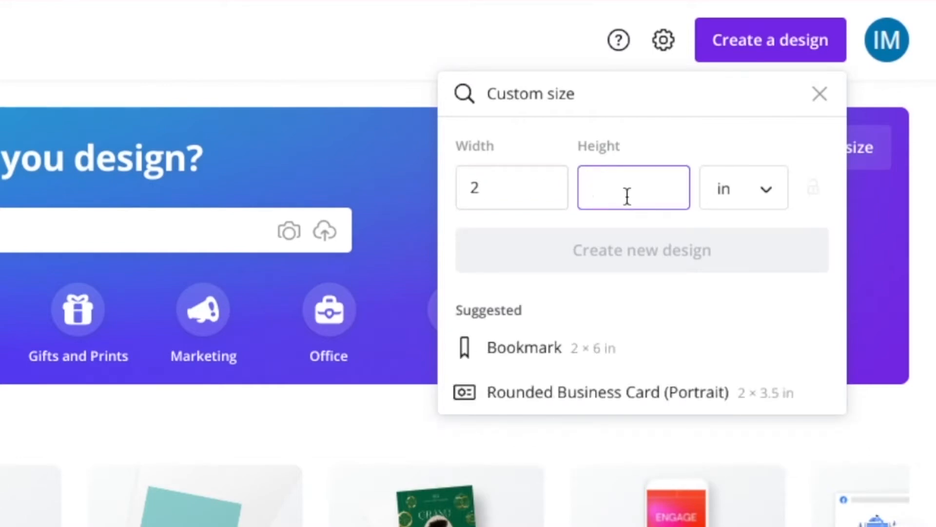
{"action": "type", "text": "2"}
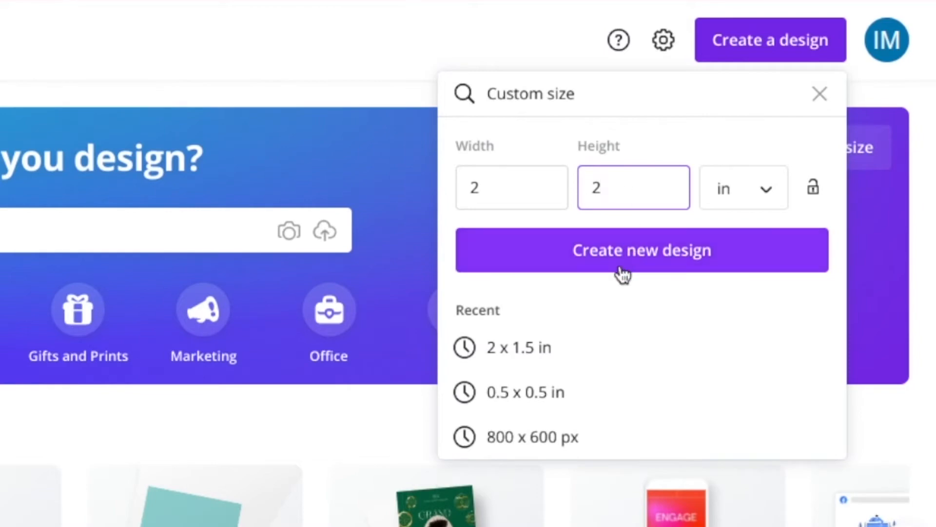
{"action": "left_click", "coordinate": [620, 253]}
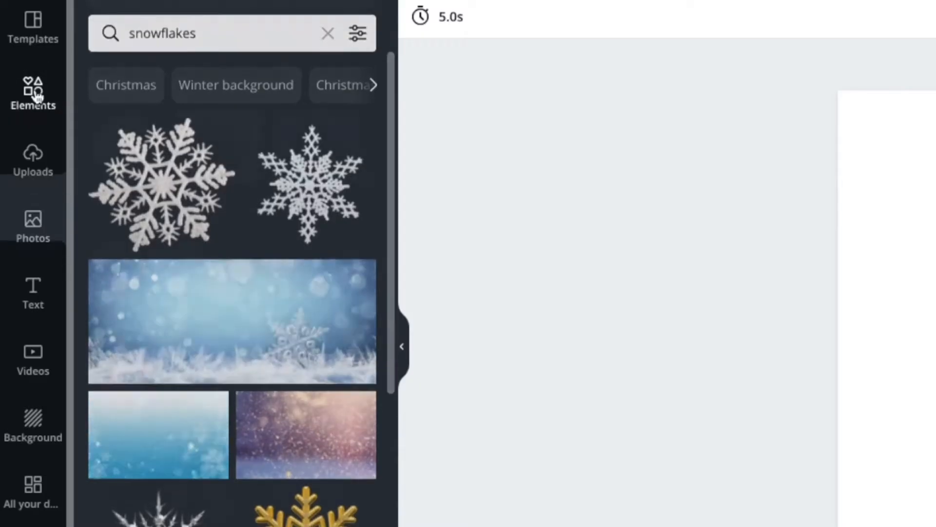
- Add a circle shape to the blank page and fill it with the default red
{"action": "left_click", "coordinate": [25, 89]}
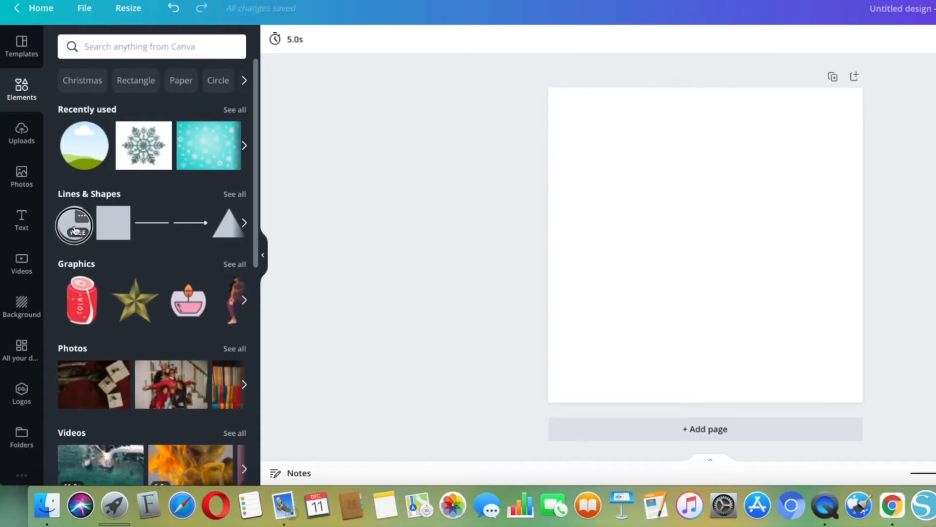
{"action": "left_click", "coordinate": [74, 229]}
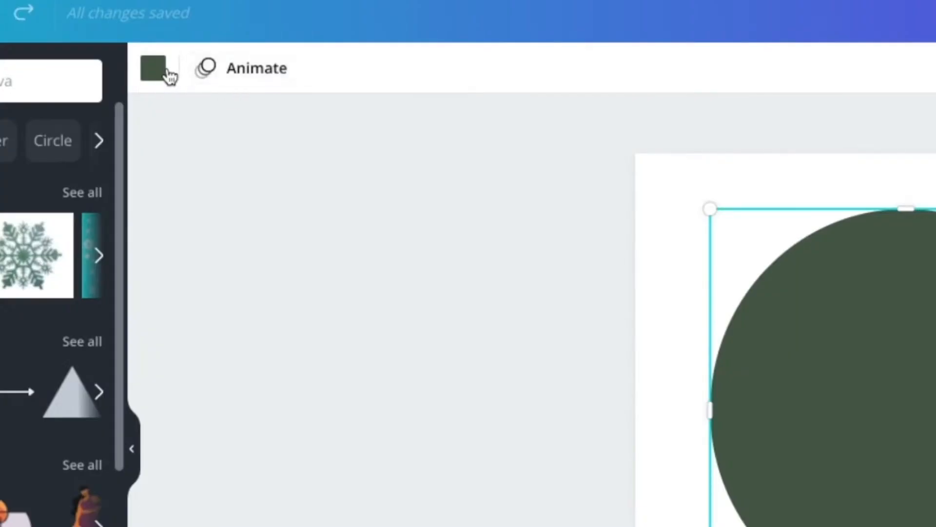
{"action": "left_click", "coordinate": [162, 72]}
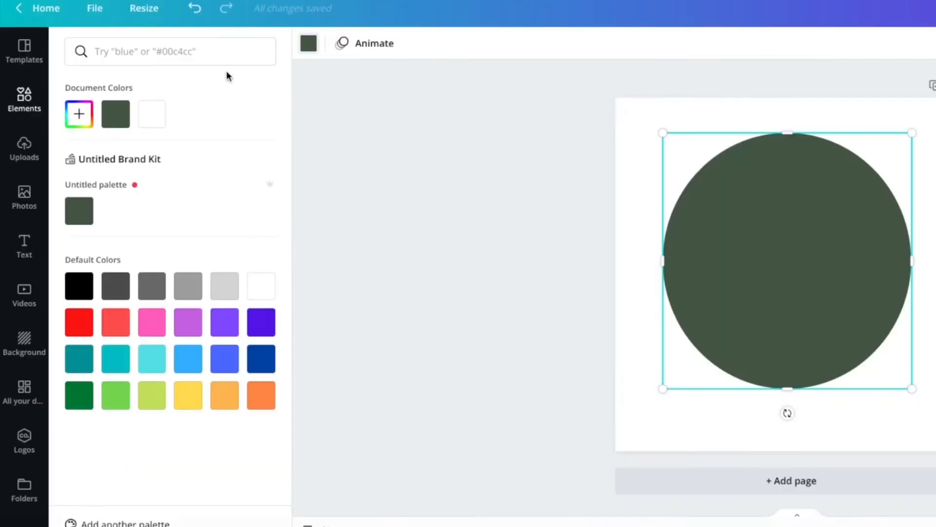
{"action": "left_click", "coordinate": [73, 330]}
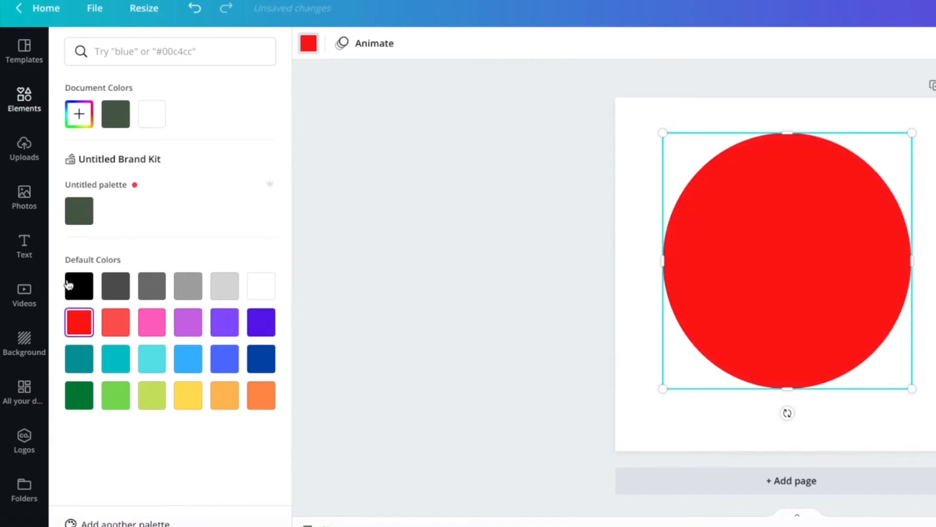
- Add the first white snowflake photo, shrink it to a small motif and place it in the circle's upper left
{"action": "left_click", "coordinate": [25, 198]}
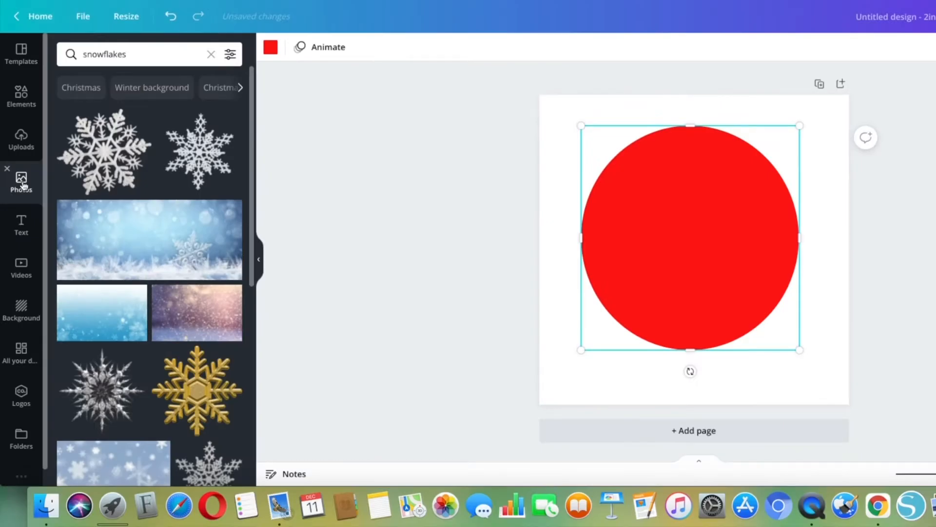
{"action": "left_click", "coordinate": [107, 141]}
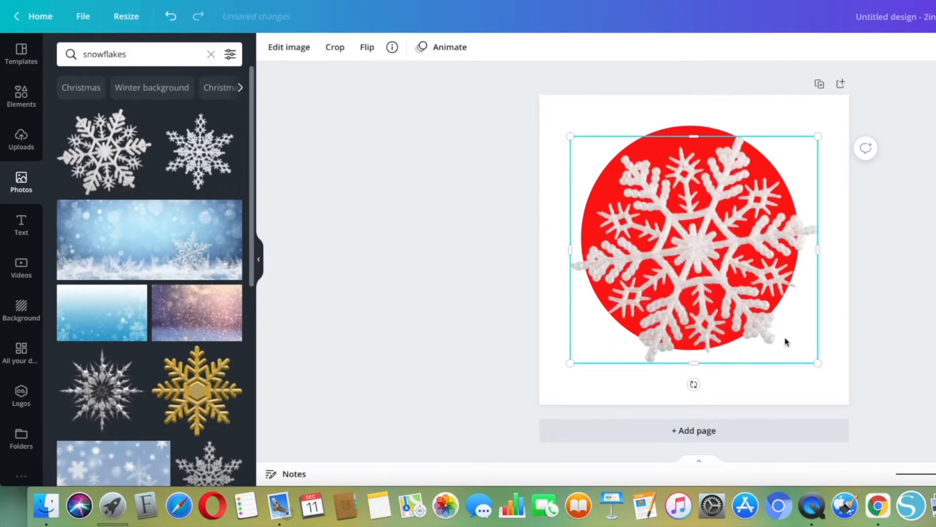
{"action": "left_click_drag", "start_coordinate": [820, 364], "coordinate": [618, 180]}
{"action": "left_click_drag", "start_coordinate": [585, 153], "coordinate": [637, 176]}
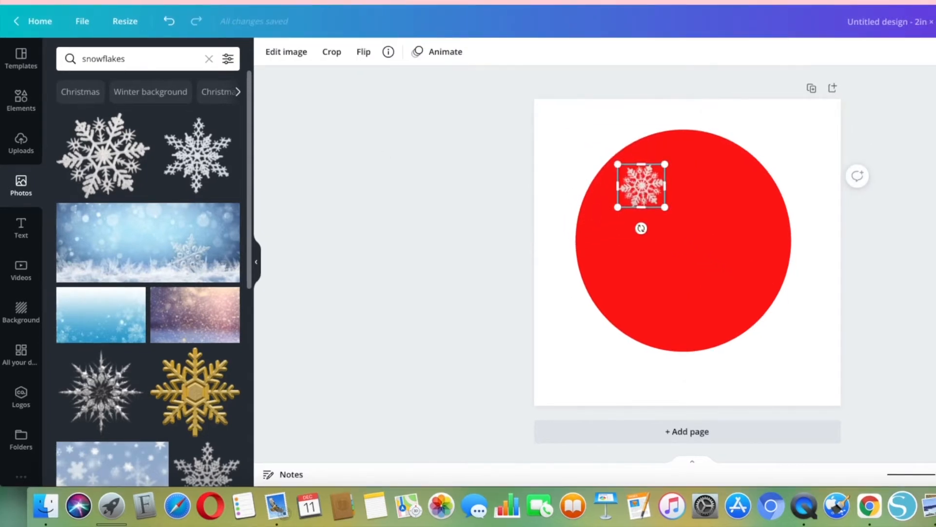
- Duplicate the small snowflake three times and spread the copies over the upper and middle parts of the red circle
{"action": "left_click", "coordinate": [883, 86]}
{"action": "left_click", "coordinate": [883, 86]}
{"action": "left_click", "coordinate": [884, 87]}
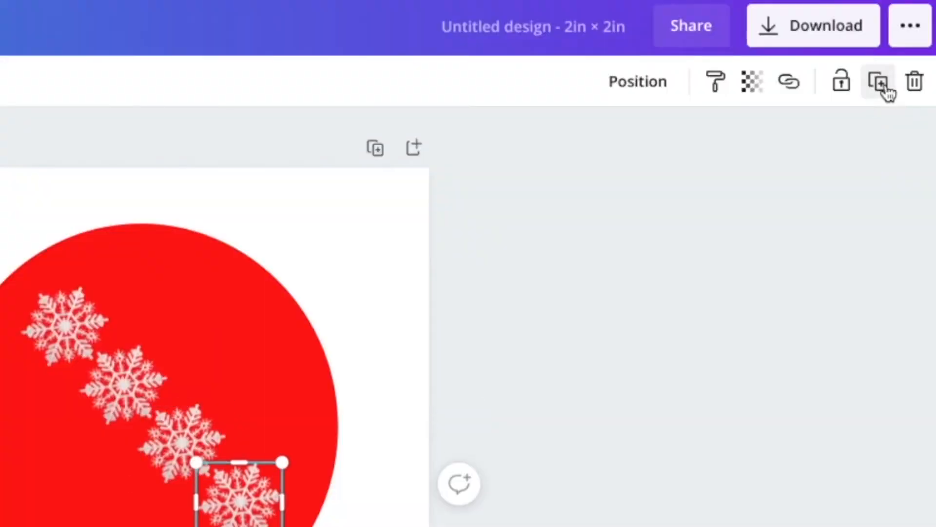
{"action": "left_click_drag", "start_coordinate": [123, 384], "coordinate": [197, 326]}
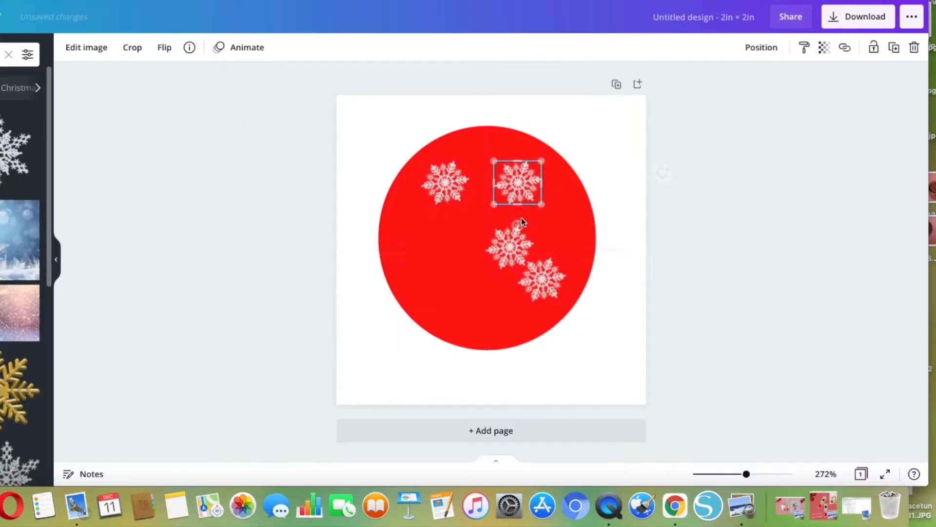
{"action": "left_click_drag", "start_coordinate": [182, 442], "coordinate": [0, 433]}
{"action": "left_click_drag", "start_coordinate": [240, 500], "coordinate": [266, 429]}
- Shrink each of the four snowflakes slightly
{"action": "left_click_drag", "start_coordinate": [581, 261], "coordinate": [569, 255]}
{"action": "left_click", "coordinate": [413, 244]}
{"action": "left_click_drag", "start_coordinate": [437, 268], "coordinate": [426, 257]}
{"action": "left_click", "coordinate": [445, 181]}
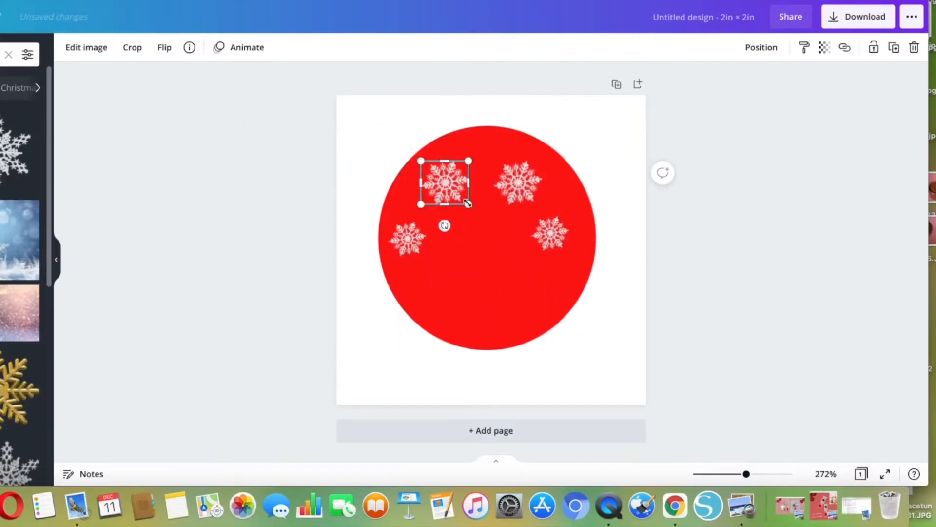
{"action": "left_click_drag", "start_coordinate": [468, 207], "coordinate": [459, 196]}
{"action": "left_click", "coordinate": [519, 182]}
{"action": "left_click_drag", "start_coordinate": [541, 206], "coordinate": [529, 193]}
- Duplicate the upper-right snowflake several times and distribute the copies across the middle, right side and lower part of the circle
{"action": "left_click", "coordinate": [895, 48]}
{"action": "left_click", "coordinate": [895, 48]}
{"action": "left_click", "coordinate": [895, 47]}
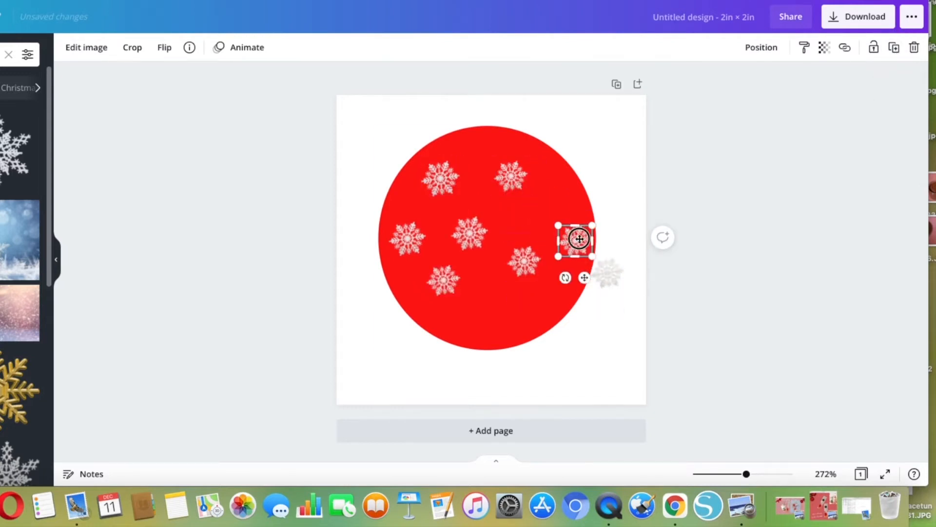
{"action": "left_click_drag", "start_coordinate": [580, 243], "coordinate": [550, 210]}
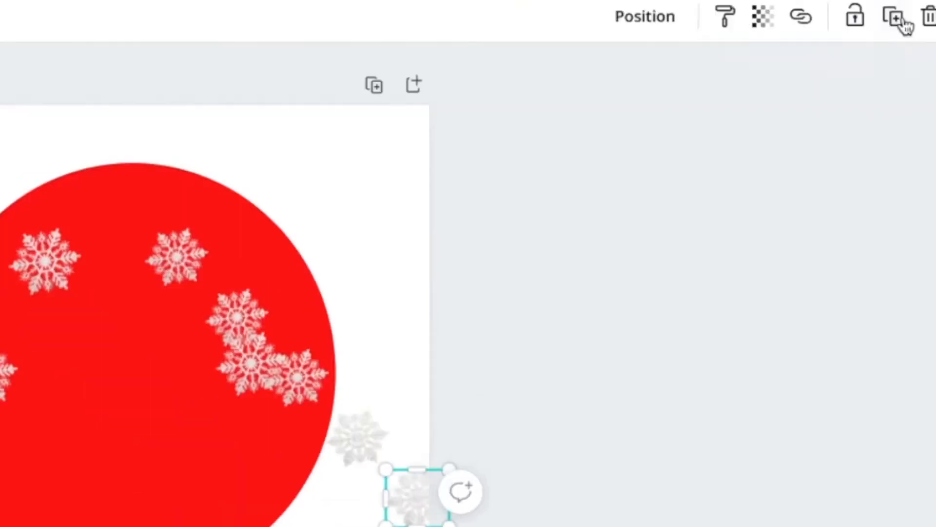
{"action": "left_click_drag", "start_coordinate": [638, 304], "coordinate": [487, 237]}
{"action": "left_click_drag", "start_coordinate": [131, 370], "coordinate": [75, 372]}
{"action": "left_click_drag", "start_coordinate": [228, 317], "coordinate": [193, 415]}
{"action": "left_click_drag", "start_coordinate": [316, 383], "coordinate": [259, 328]}
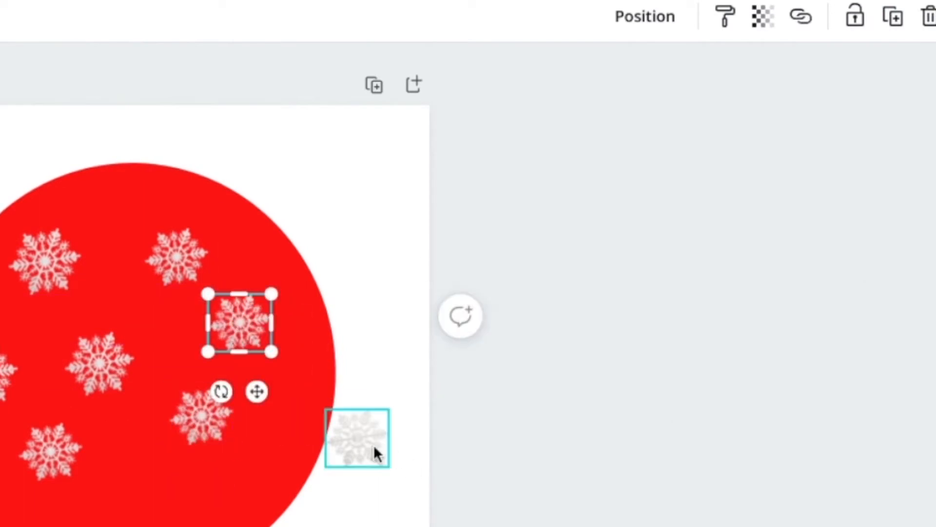
{"action": "left_click_drag", "start_coordinate": [376, 442], "coordinate": [148, 448]}
- Duplicate the snowflake on the circle's right side twice, placing the copies near the centre and the right edge
{"action": "left_click", "coordinate": [240, 321]}
{"action": "left_click", "coordinate": [894, 17]}
{"action": "left_click", "coordinate": [893, 18]}
{"action": "left_click_drag", "start_coordinate": [360, 442], "coordinate": [163, 322]}
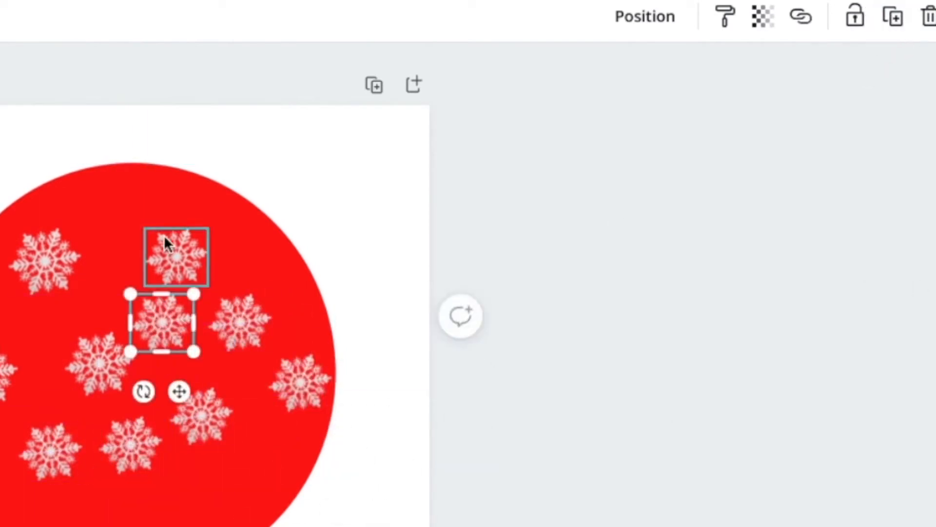
- Reposition the upper, left and lower snowflakes to even out their spacing, moving one down to the circle's bottom area
{"action": "left_click_drag", "start_coordinate": [175, 256], "coordinate": [175, 239]}
{"action": "left_click_drag", "start_coordinate": [45, 265], "coordinate": [55, 258]}
{"action": "left_click_drag", "start_coordinate": [84, 364], "coordinate": [68, 353]}
{"action": "left_click_drag", "start_coordinate": [3, 376], "coordinate": [15, 353]}
{"action": "left_click_drag", "start_coordinate": [50, 455], "coordinate": [18, 448]}
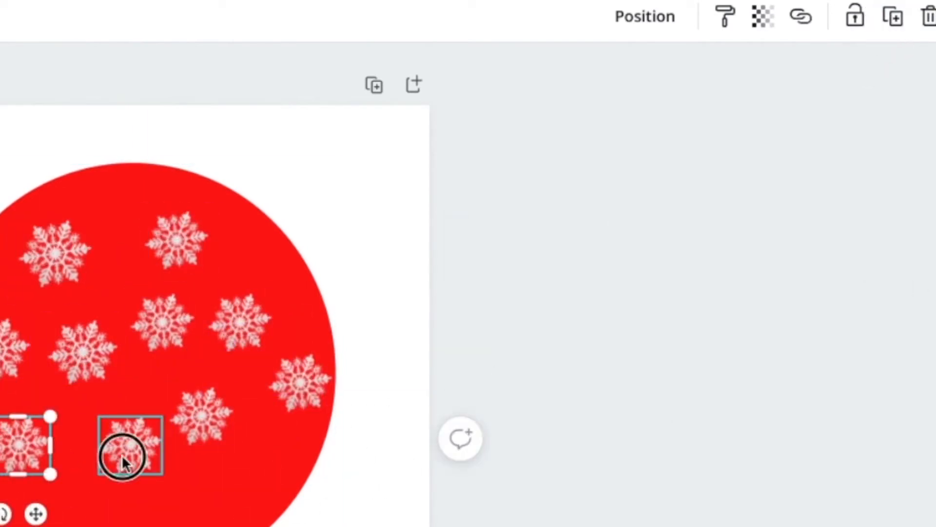
{"action": "left_click_drag", "start_coordinate": [124, 458], "coordinate": [102, 436]}
{"action": "left_click_drag", "start_coordinate": [209, 422], "coordinate": [125, 511]}
- Duplicate the snowflake near the circle's bottom twice and the one at its right edge three times
{"action": "left_click", "coordinate": [893, 18]}
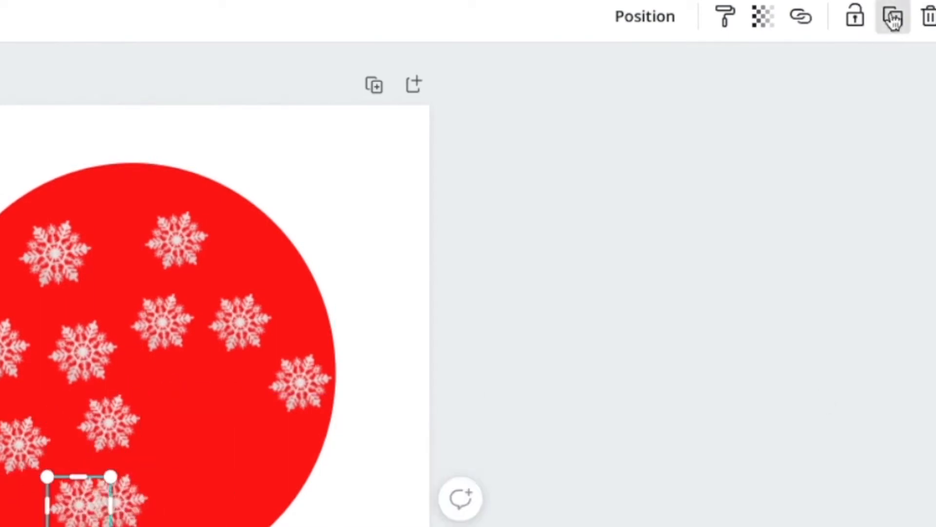
{"action": "left_click", "coordinate": [893, 18]}
{"action": "left_click", "coordinate": [298, 386]}
{"action": "left_click", "coordinate": [899, 19]}
{"action": "left_click", "coordinate": [898, 19]}
{"action": "left_click", "coordinate": [899, 19]}
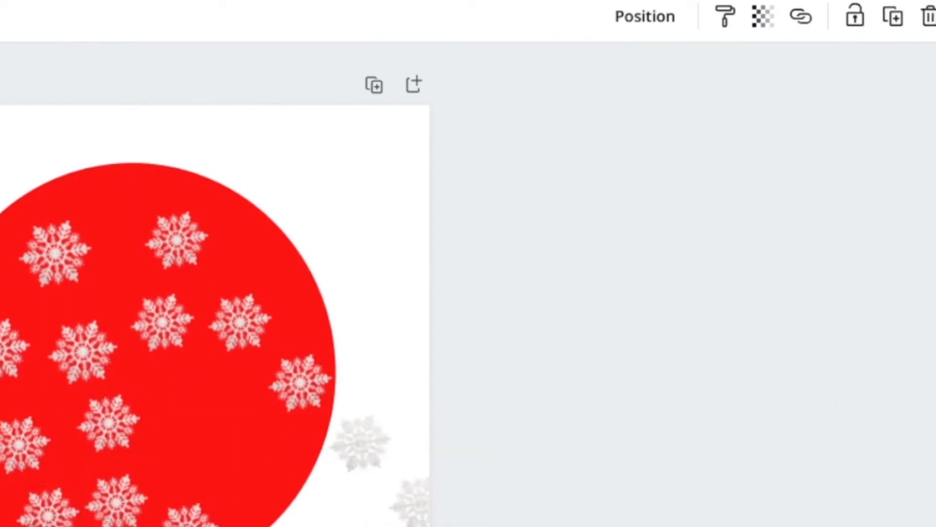
- Move the right-edge snowflake's copies into gaps at the circle's centre, bottom and right side, and shrink the right-side one
{"action": "left_click_drag", "start_coordinate": [672, 341], "coordinate": [521, 248]}
{"action": "left_click", "coordinate": [604, 281]}
{"action": "left_click_drag", "start_coordinate": [605, 281], "coordinate": [516, 318]}
{"action": "left_click_drag", "start_coordinate": [632, 310], "coordinate": [568, 281]}
{"action": "left_click_drag", "start_coordinate": [595, 297], "coordinate": [587, 290]}
- Move a bottom snowflake to the circle's lower left, then duplicate the lower-centre one and place the copy at the bottom edge
{"action": "left_click_drag", "start_coordinate": [519, 325], "coordinate": [441, 316]}
{"action": "left_click", "coordinate": [483, 299]}
{"action": "left_click", "coordinate": [894, 47]}
{"action": "left_click_drag", "start_coordinate": [515, 332], "coordinate": [486, 332]}
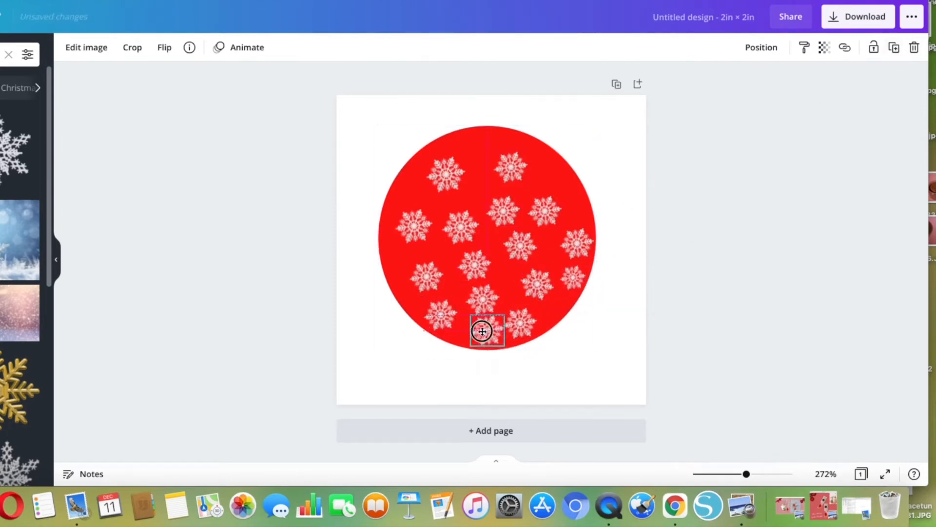
{"action": "left_click_drag", "start_coordinate": [486, 331], "coordinate": [486, 331]}
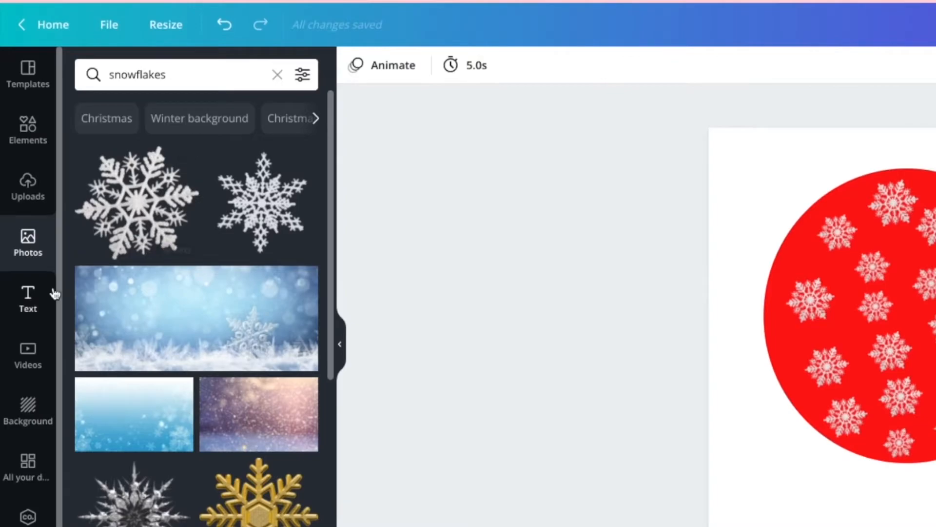
- Browse the ready-made text font combinations for a Christmas style that suits the label
{"action": "left_click", "coordinate": [28, 302]}
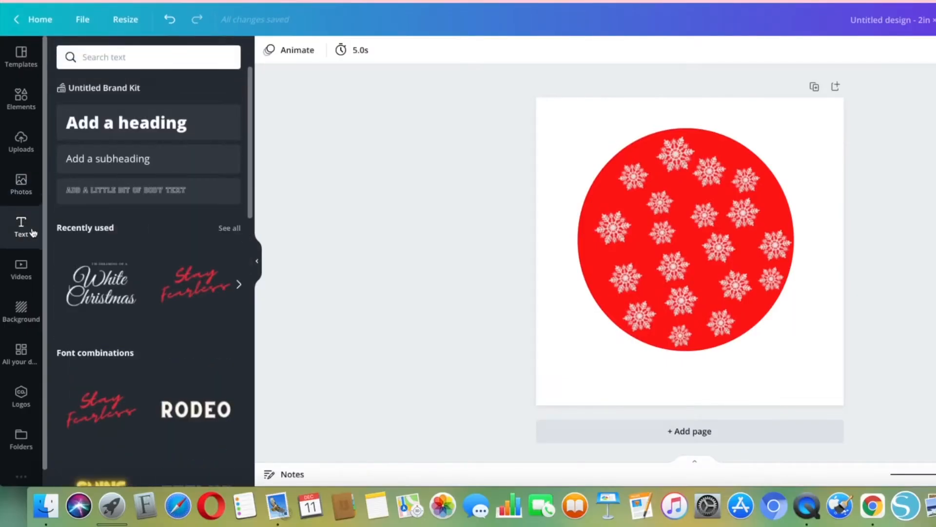
{"action": "scroll", "coordinate": [138, 281], "scroll_direction": "down", "scroll_amount": 10}
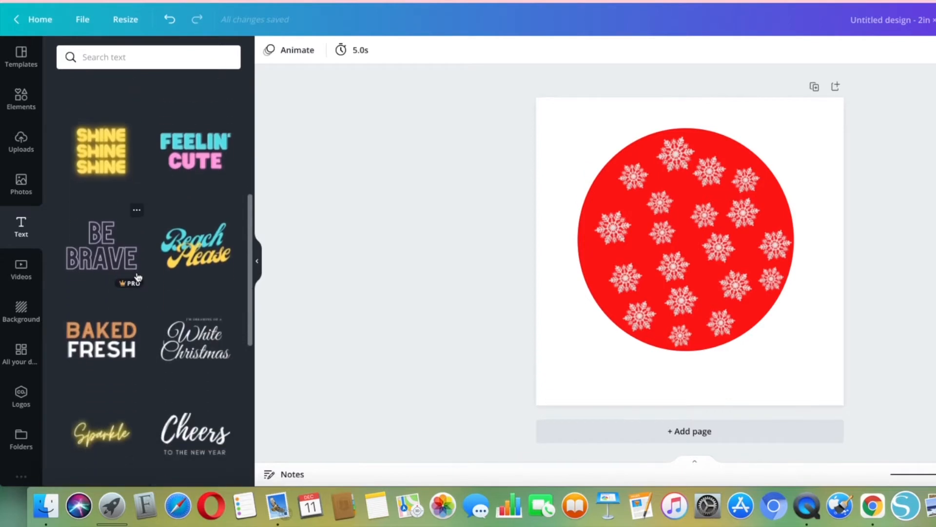
{"action": "scroll", "coordinate": [138, 277], "scroll_direction": "down", "scroll_amount": 5}
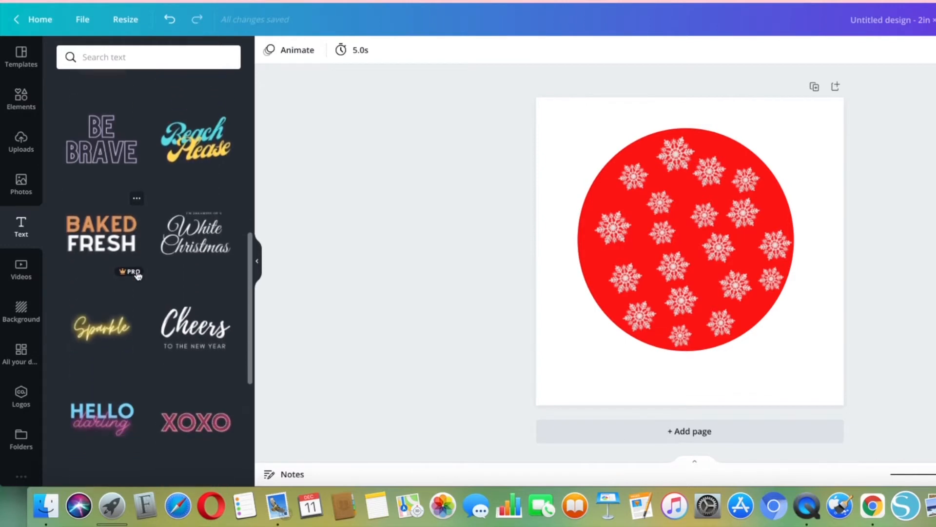
{"action": "scroll", "coordinate": [139, 276], "scroll_direction": "down", "scroll_amount": 8}
{"action": "scroll", "coordinate": [139, 277], "scroll_direction": "down", "scroll_amount": 7}
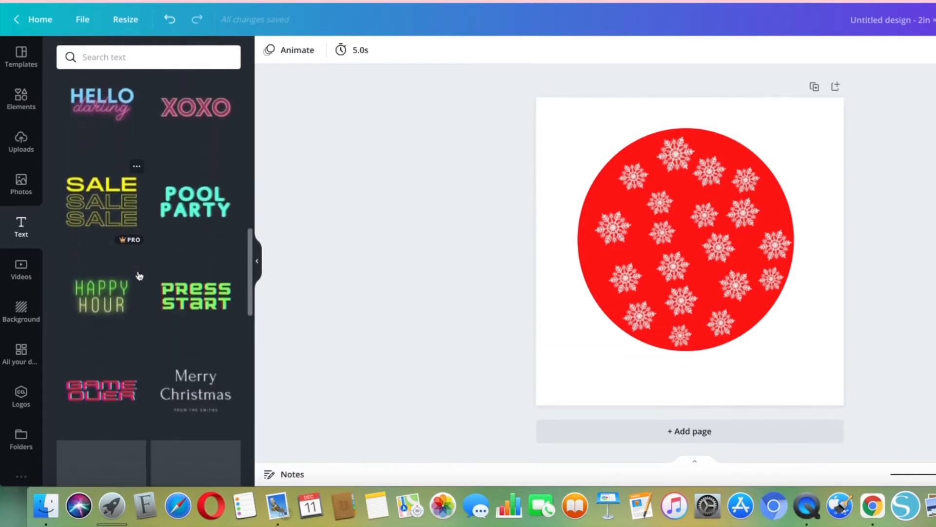
{"action": "scroll", "coordinate": [139, 277], "scroll_direction": "down", "scroll_amount": 12}
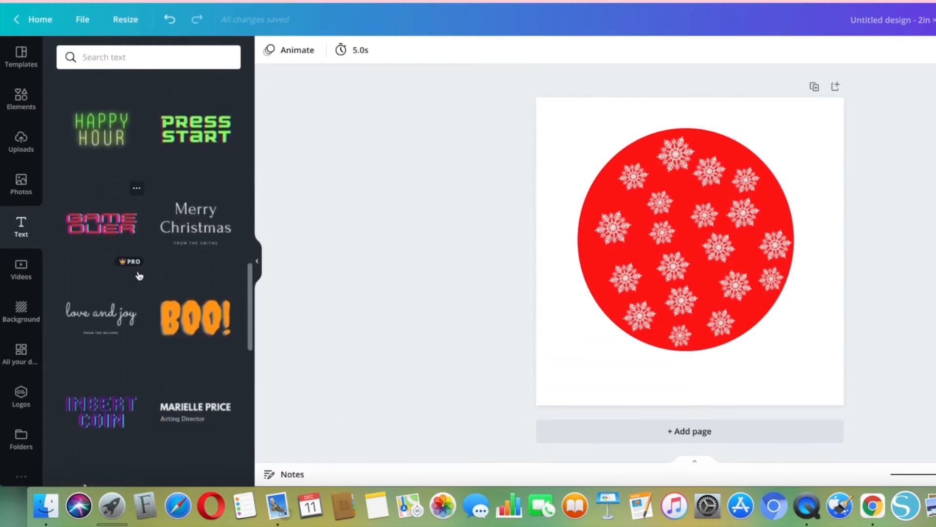
{"action": "scroll", "coordinate": [139, 277], "scroll_direction": "down", "scroll_amount": 1}
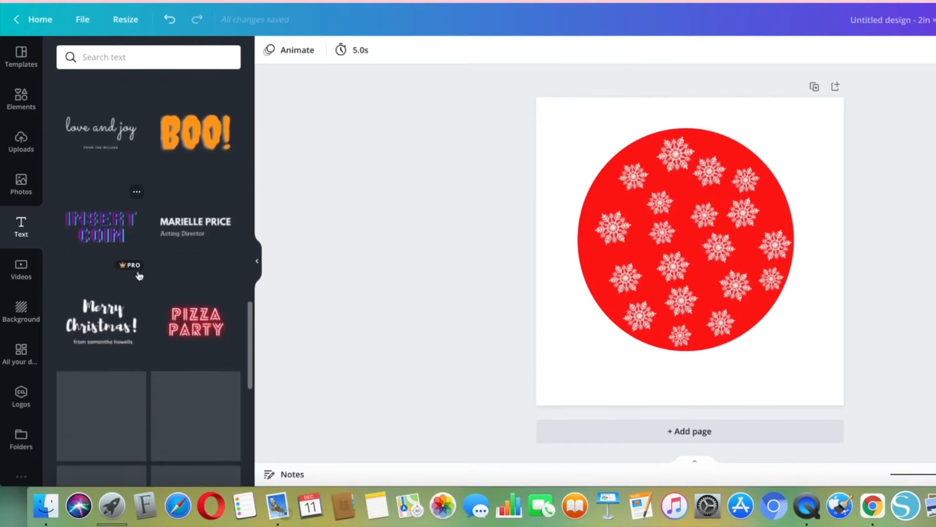
{"action": "scroll", "coordinate": [139, 277], "scroll_direction": "up", "scroll_amount": 16}
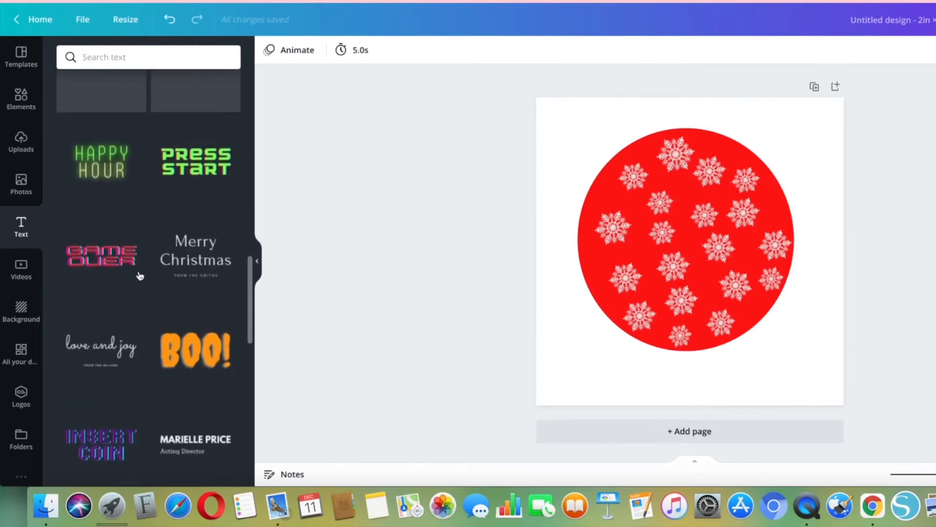
{"action": "scroll", "coordinate": [139, 271], "scroll_direction": "up", "scroll_amount": 10}
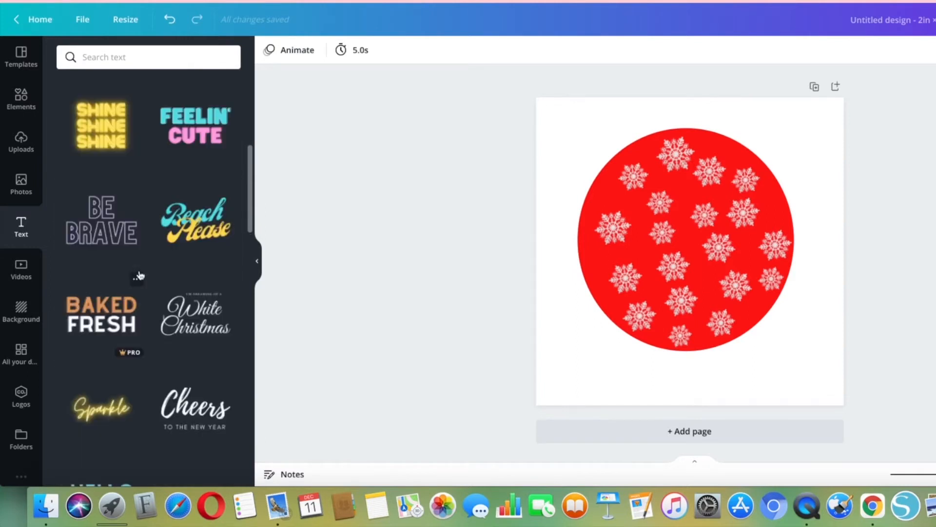
- Add the "Cheers to the New Year" font combination to the label and delete the wording of its small lower line
{"action": "scroll", "coordinate": [139, 273], "scroll_direction": "up", "scroll_amount": 1}
{"action": "scroll", "coordinate": [140, 273], "scroll_direction": "up", "scroll_amount": 2}
{"action": "scroll", "coordinate": [140, 273], "scroll_direction": "down", "scroll_amount": 9}
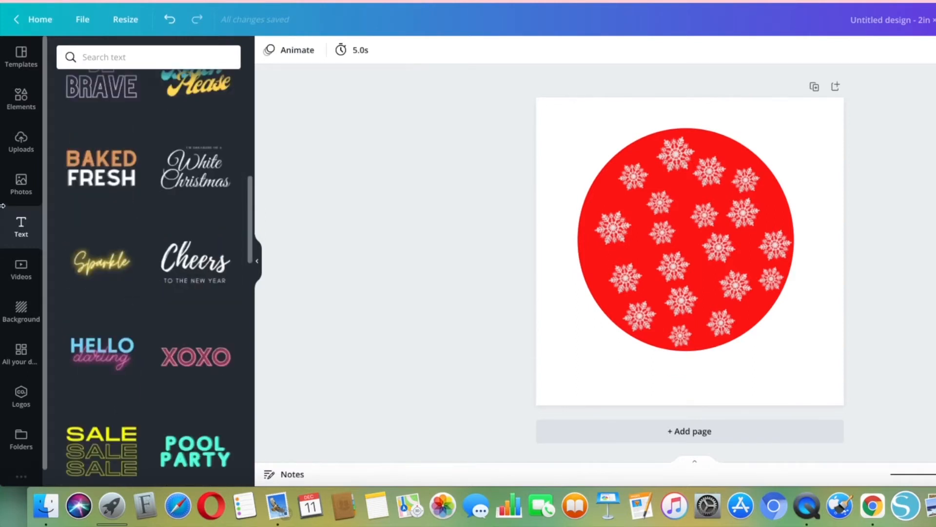
{"action": "left_click", "coordinate": [219, 266]}
{"action": "double_click", "coordinate": [761, 286]}
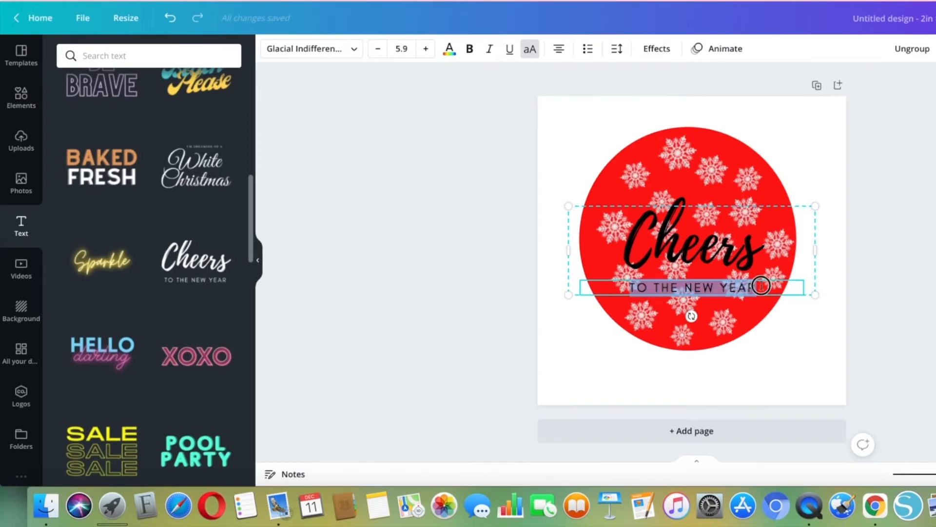
{"action": "key", "text": "BackSpace"}
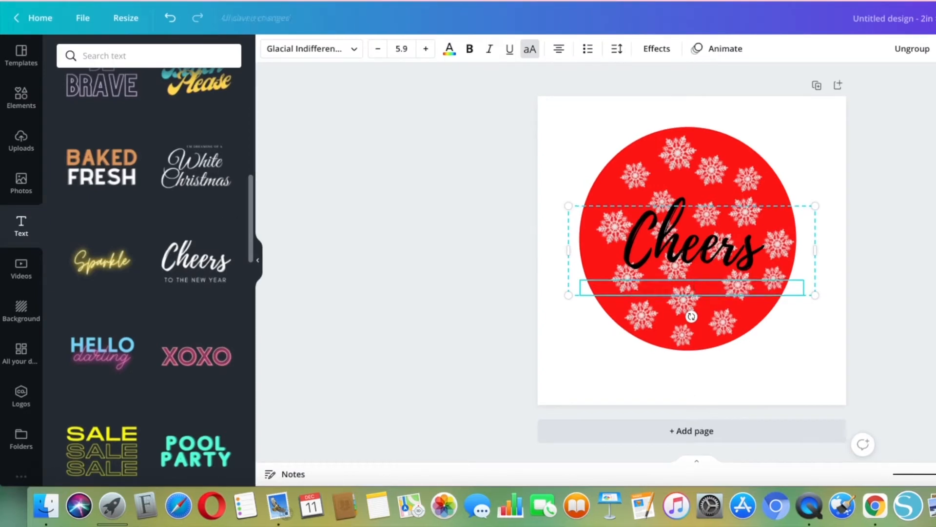
- Replace the "Cheers" wording with "Thank You" and shrink the text to size 16.6 so it fits inside the circle
{"action": "left_click", "coordinate": [780, 238]}
{"action": "double_click", "coordinate": [767, 244]}
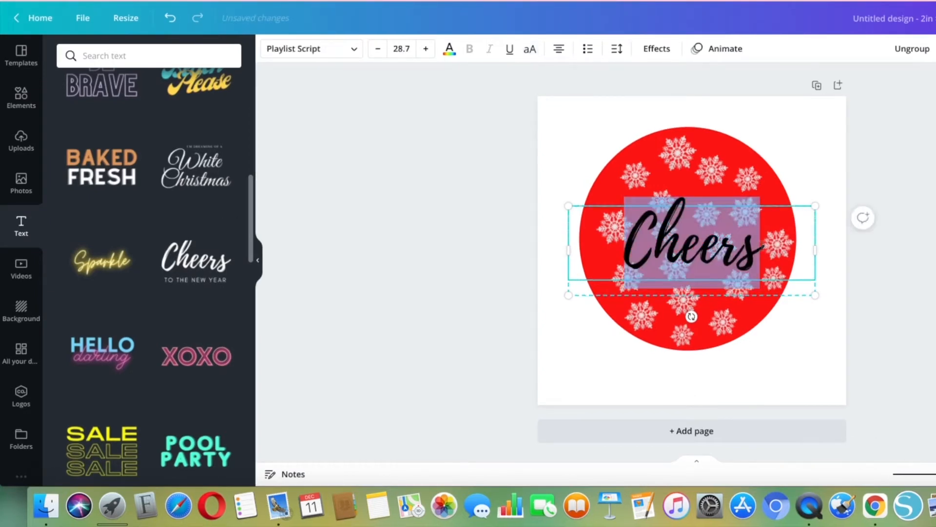
{"action": "type", "text": "J"}
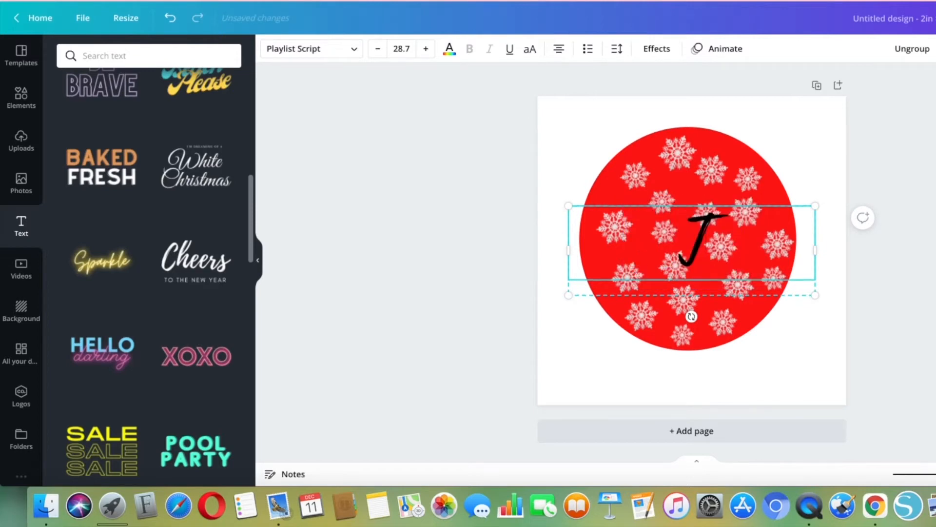
{"action": "type", "text": "hank"}
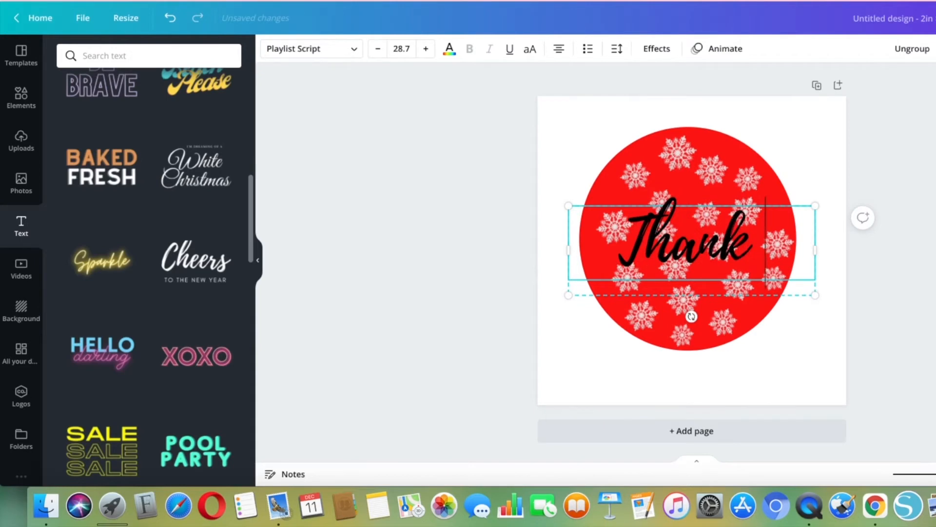
{"action": "type", "text": " Y"}
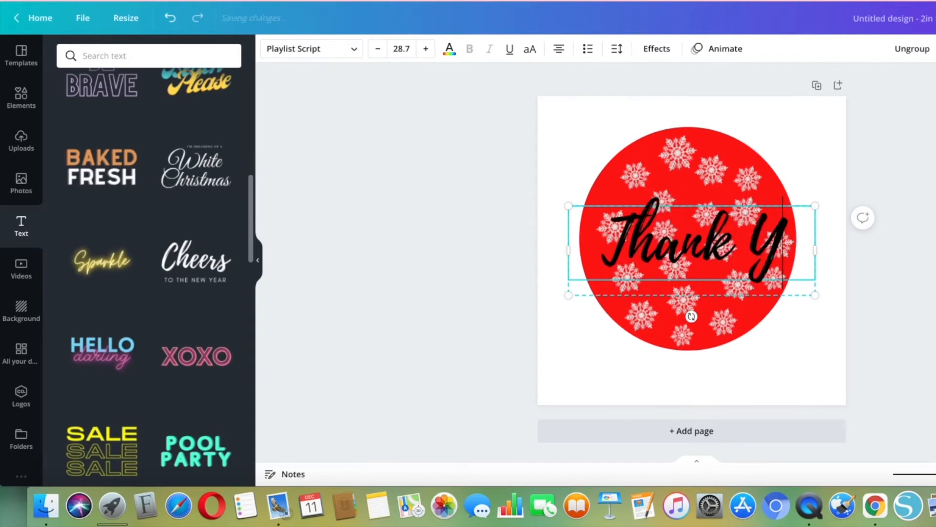
{"action": "type", "text": "ou"}
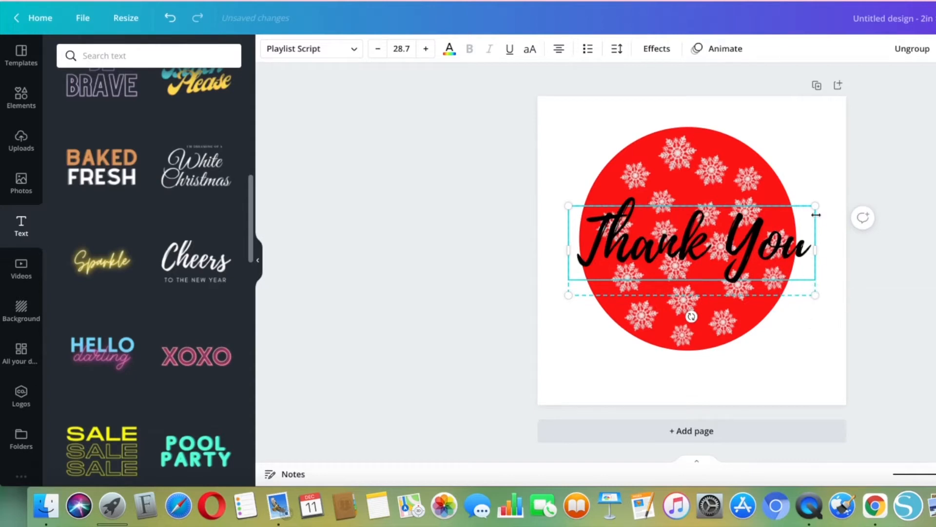
{"action": "left_click_drag", "start_coordinate": [818, 203], "coordinate": [728, 243]}
{"action": "left_click", "coordinate": [929, 291]}
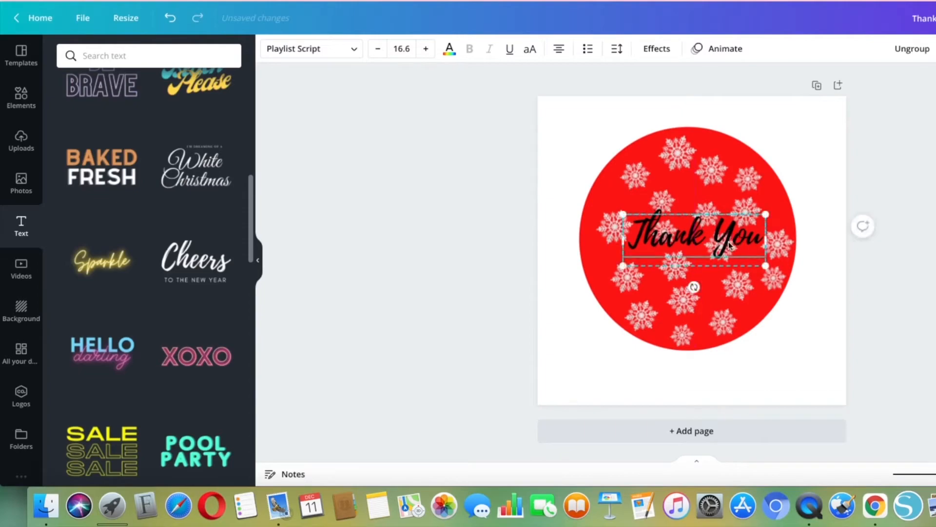
- Colour the "Thank You" text white and move it slightly down within the red circle
{"action": "left_click", "coordinate": [451, 54]}
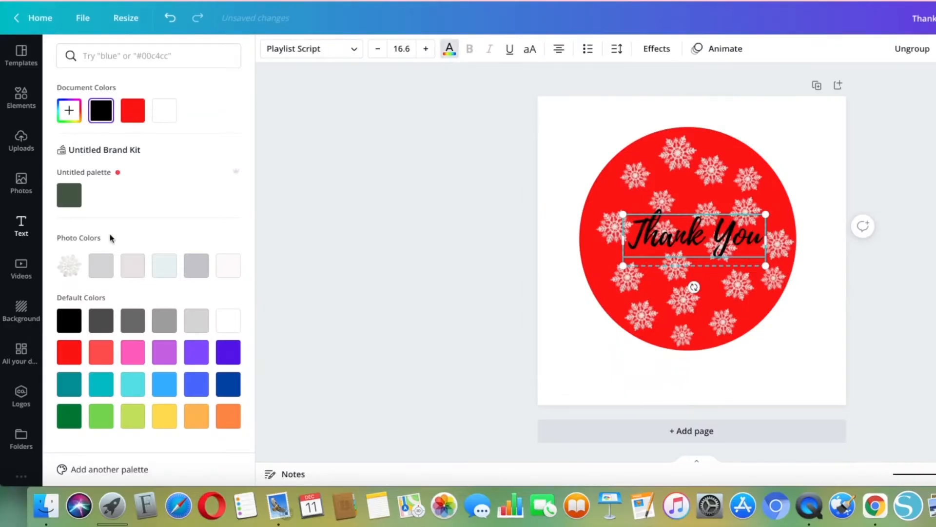
{"action": "left_click", "coordinate": [229, 321]}
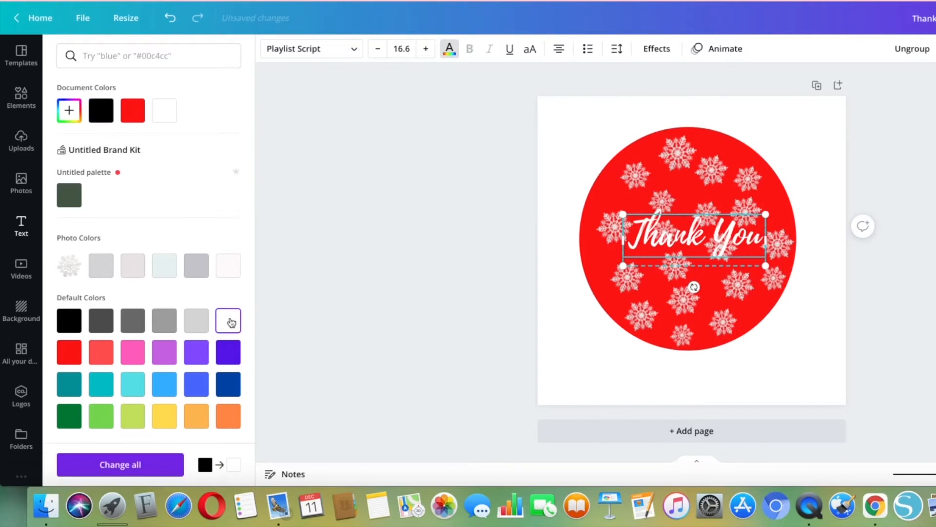
{"action": "left_click_drag", "start_coordinate": [691, 242], "coordinate": [692, 251]}
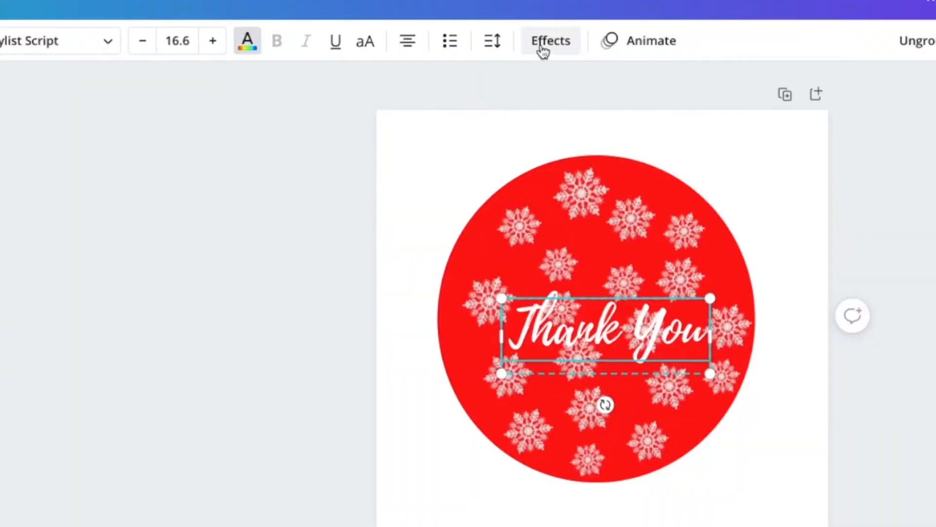
- Apply the Glitch effect with an offset of 40 to the "Thank You" text and nudge the text slightly upward
{"action": "left_click", "coordinate": [548, 41]}
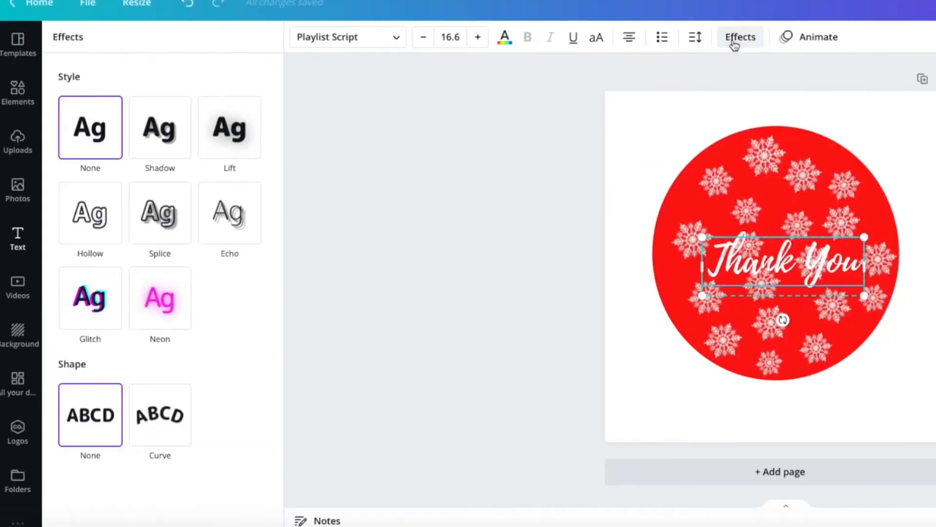
{"action": "left_click", "coordinate": [110, 306]}
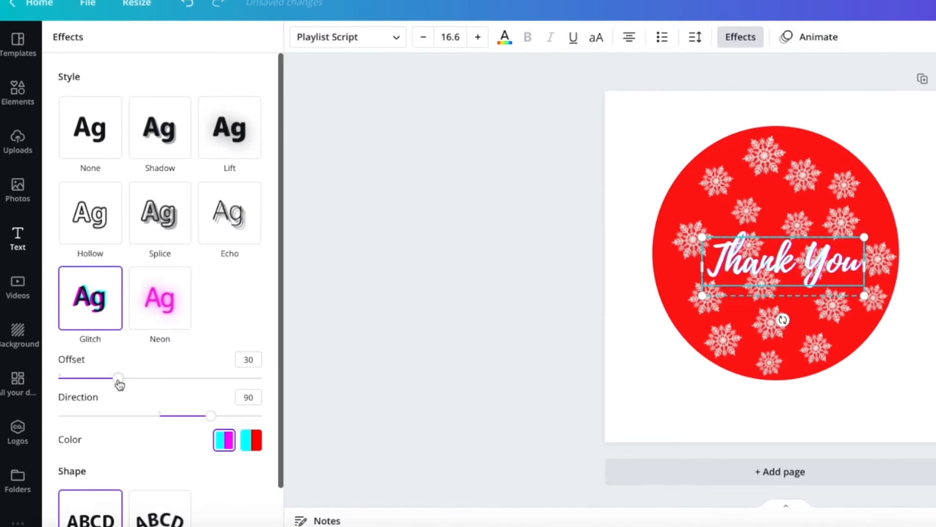
{"action": "left_click_drag", "start_coordinate": [119, 385], "coordinate": [139, 386]}
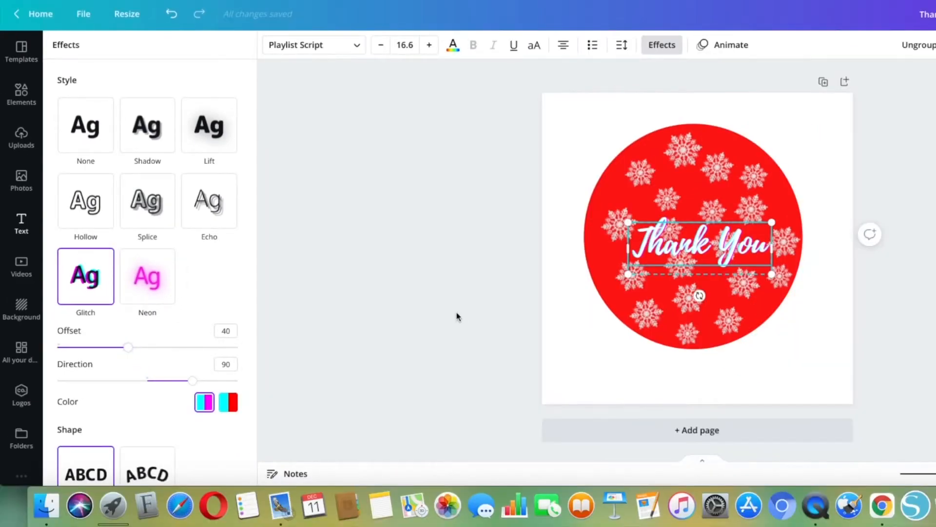
{"action": "left_click", "coordinate": [724, 256]}
{"action": "left_click", "coordinate": [524, 284]}
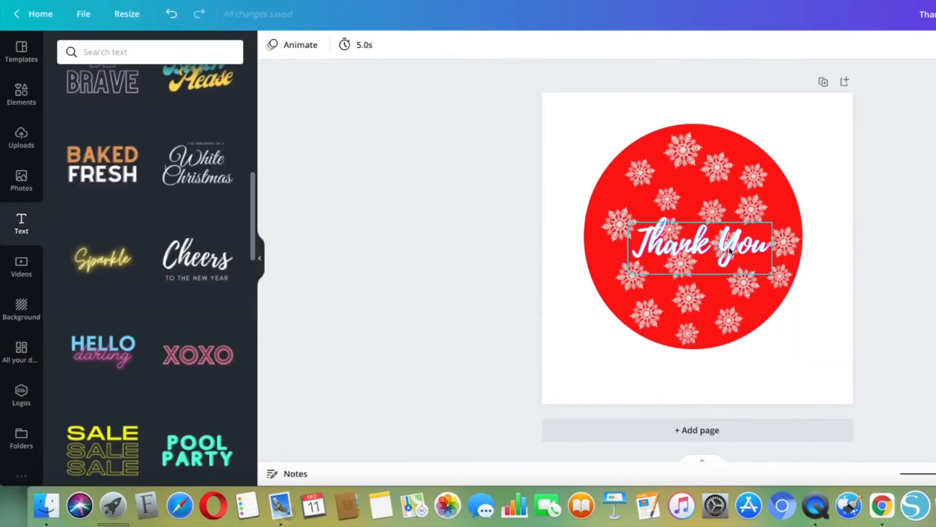
{"action": "left_click_drag", "start_coordinate": [730, 249], "coordinate": [636, 221]}
- Try the Brittany font on the "Thank You" text
{"action": "double_click", "coordinate": [733, 239]}
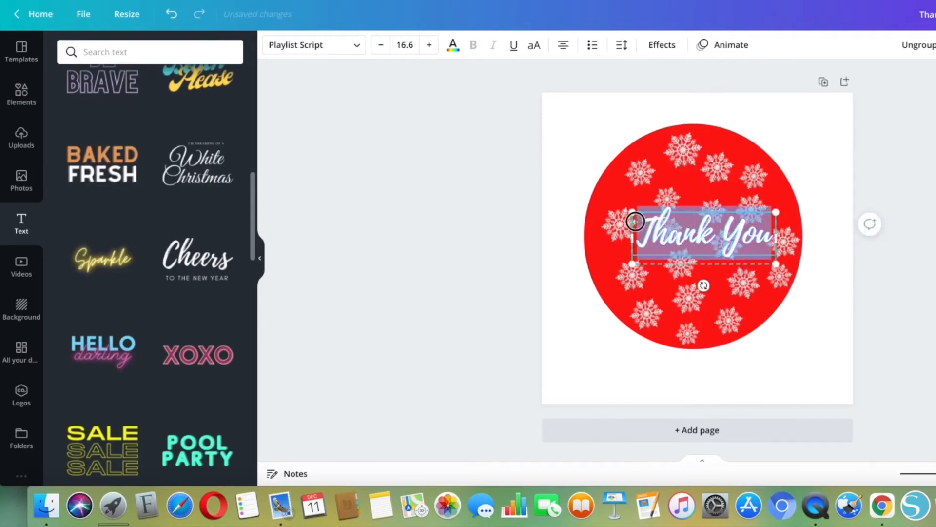
{"action": "left_click", "coordinate": [357, 46]}
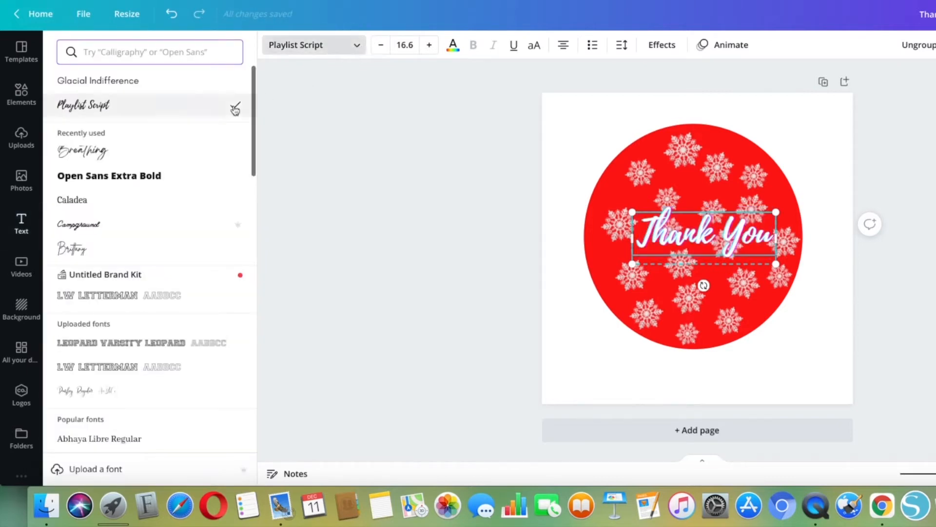
{"action": "left_click", "coordinate": [83, 253]}
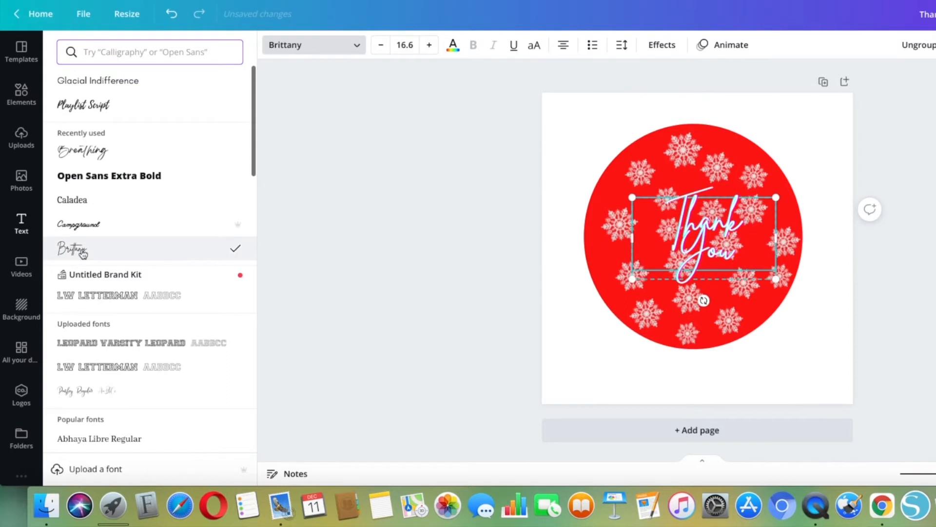
- Look through the popular fonts for another script style and try Madelyn on the "Thank You" text
{"action": "scroll", "coordinate": [113, 250], "scroll_direction": "down", "scroll_amount": 2}
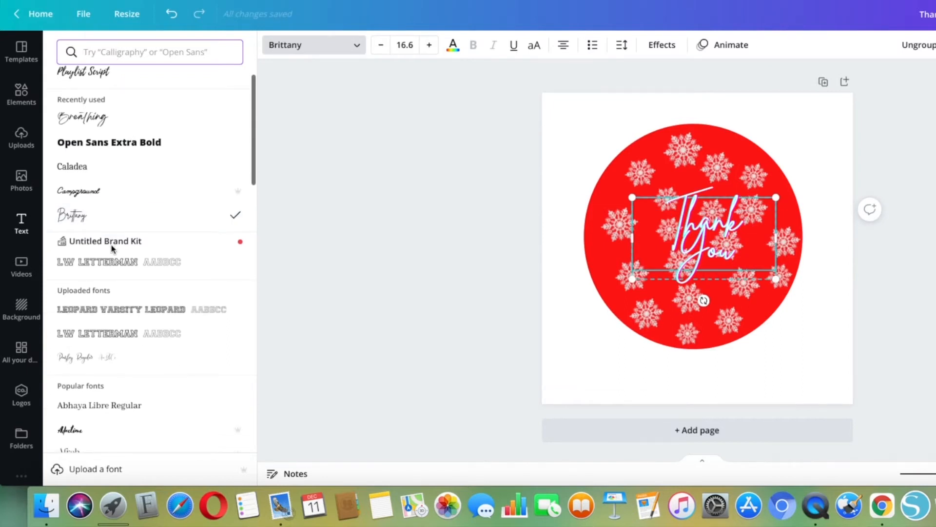
{"action": "scroll", "coordinate": [112, 248], "scroll_direction": "down", "scroll_amount": 6}
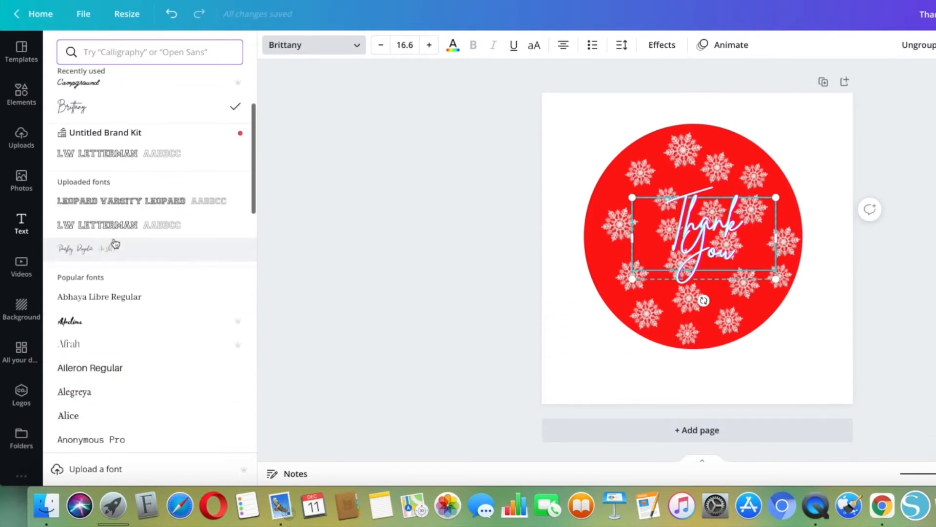
{"action": "scroll", "coordinate": [100, 373], "scroll_direction": "down", "scroll_amount": 9}
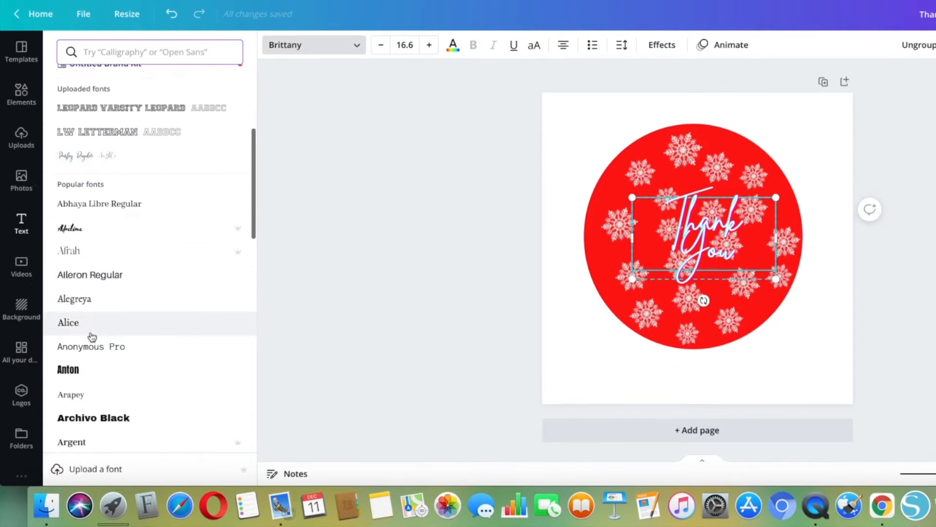
{"action": "scroll", "coordinate": [95, 341], "scroll_direction": "down", "scroll_amount": 20}
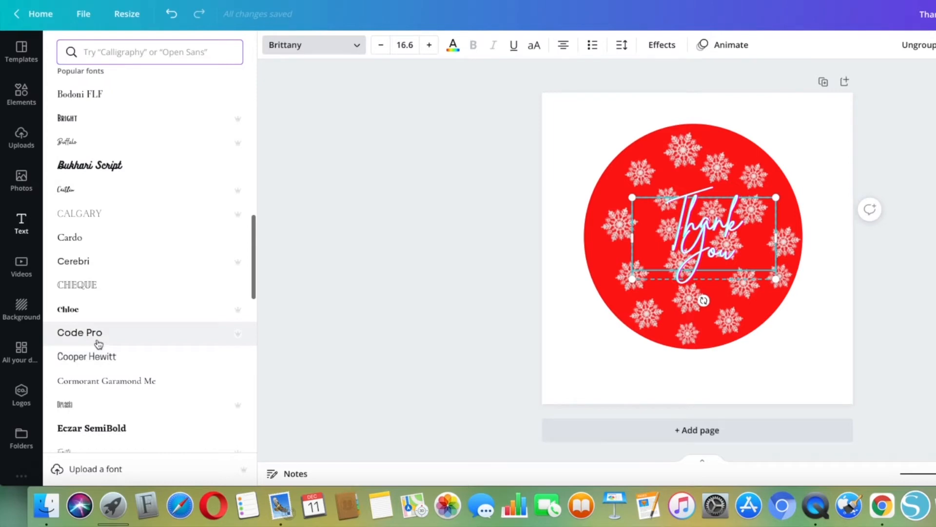
{"action": "scroll", "coordinate": [99, 344], "scroll_direction": "down", "scroll_amount": 17}
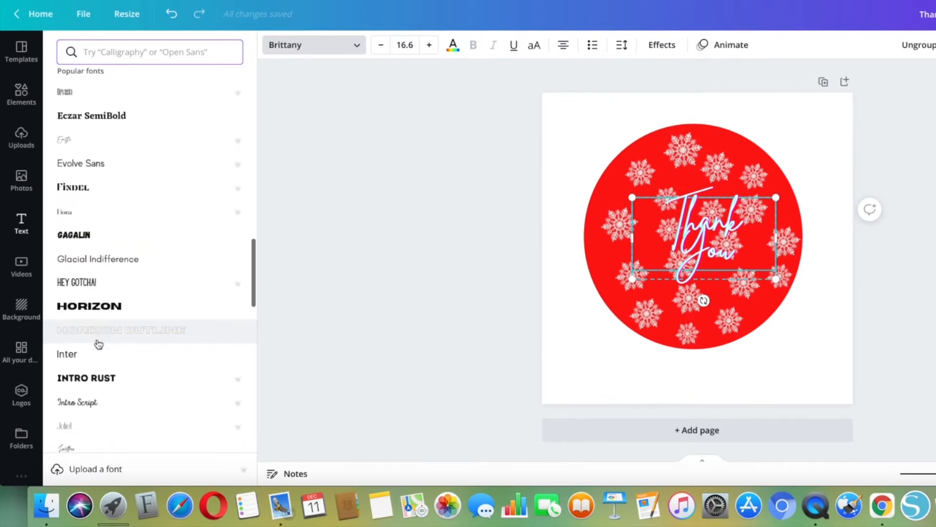
{"action": "scroll", "coordinate": [99, 343], "scroll_direction": "down", "scroll_amount": 8}
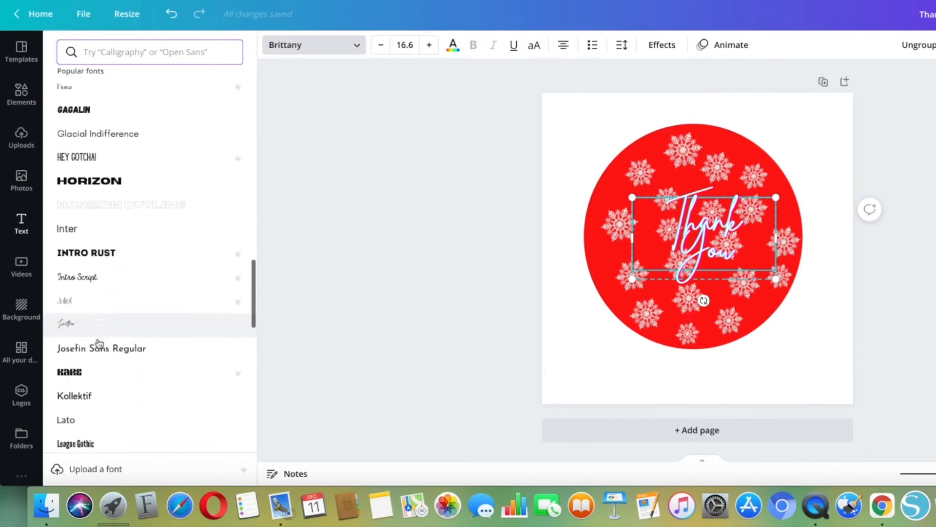
{"action": "scroll", "coordinate": [99, 344], "scroll_direction": "down", "scroll_amount": 14}
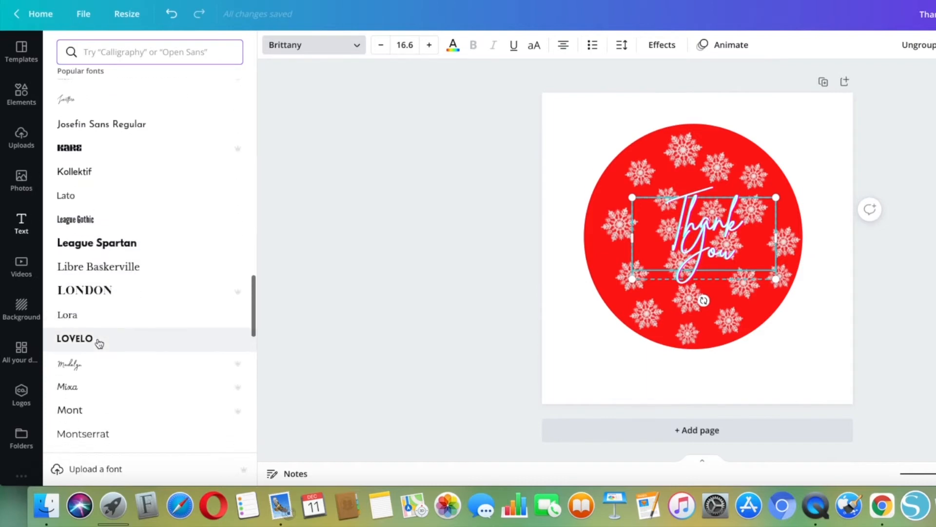
{"action": "scroll", "coordinate": [99, 344], "scroll_direction": "down", "scroll_amount": 1}
{"action": "left_click", "coordinate": [74, 297]}
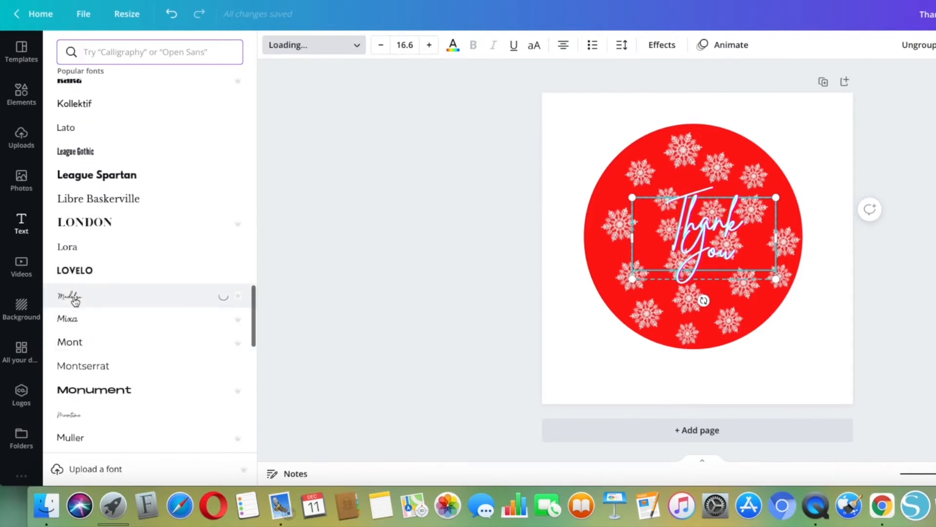
- Look through the remaining popular fonts, and try the recently used Breathing and Brittany fonts on the "Thank You" text
{"action": "scroll", "coordinate": [75, 301], "scroll_direction": "down", "scroll_amount": 5}
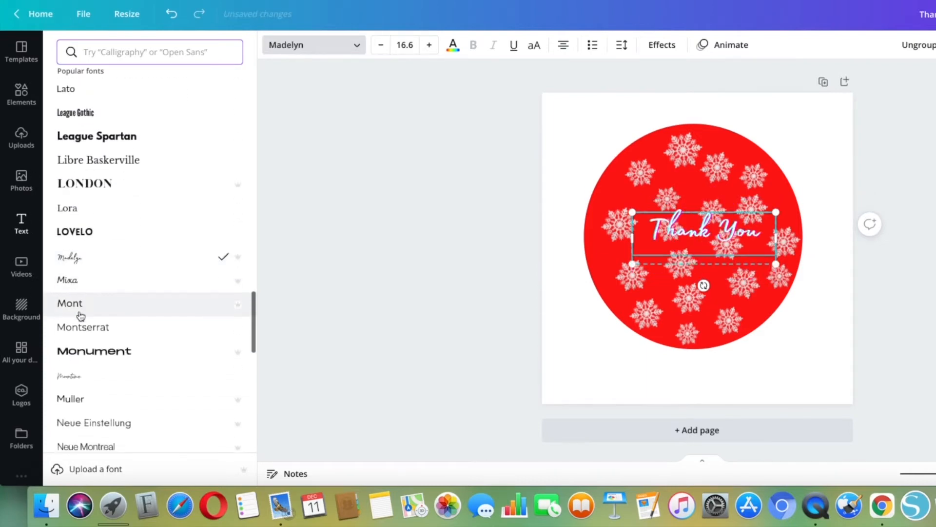
{"action": "scroll", "coordinate": [81, 315], "scroll_direction": "down", "scroll_amount": 6}
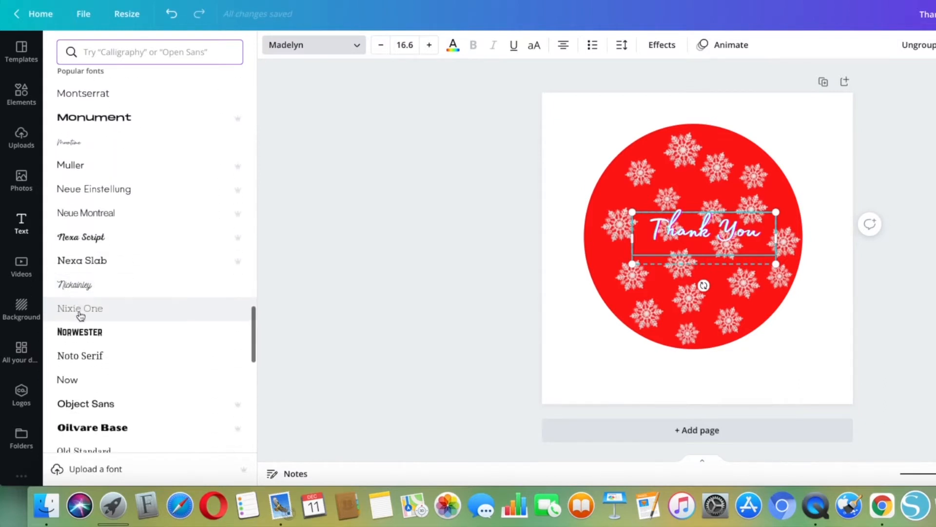
{"action": "scroll", "coordinate": [81, 315], "scroll_direction": "down", "scroll_amount": 8}
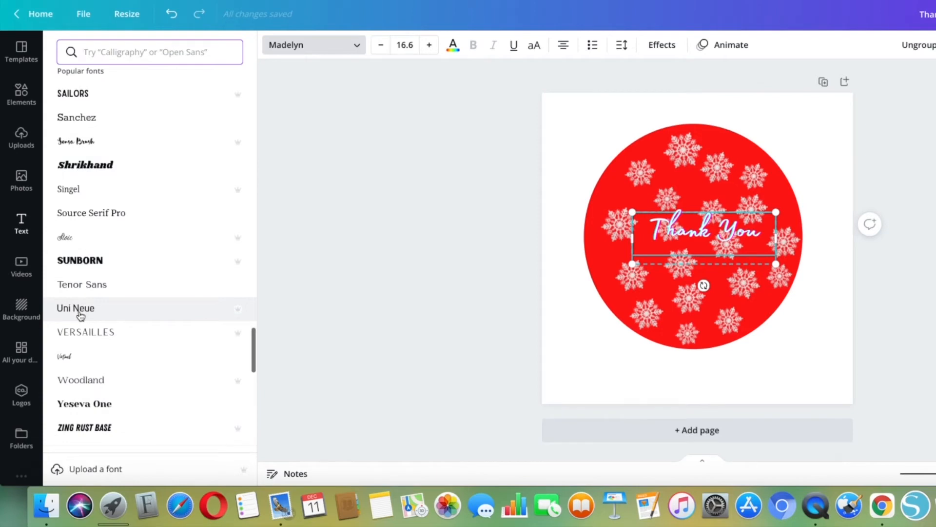
{"action": "scroll", "coordinate": [96, 330], "scroll_direction": "up", "scroll_amount": 15}
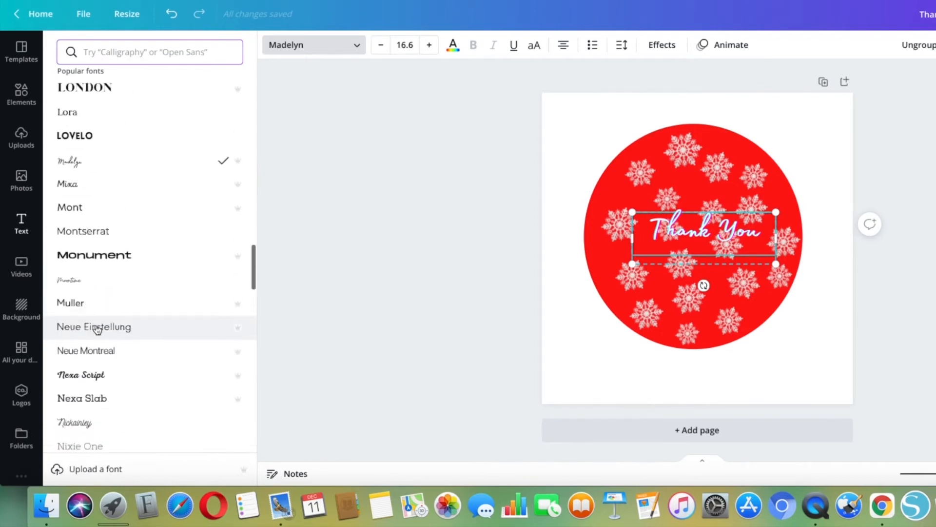
{"action": "scroll", "coordinate": [96, 330], "scroll_direction": "up", "scroll_amount": 15}
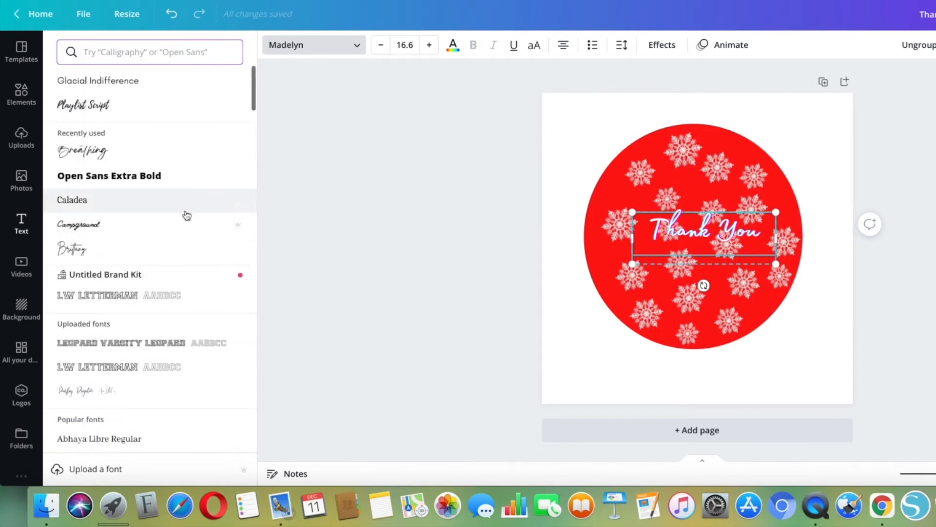
{"action": "left_click", "coordinate": [107, 155]}
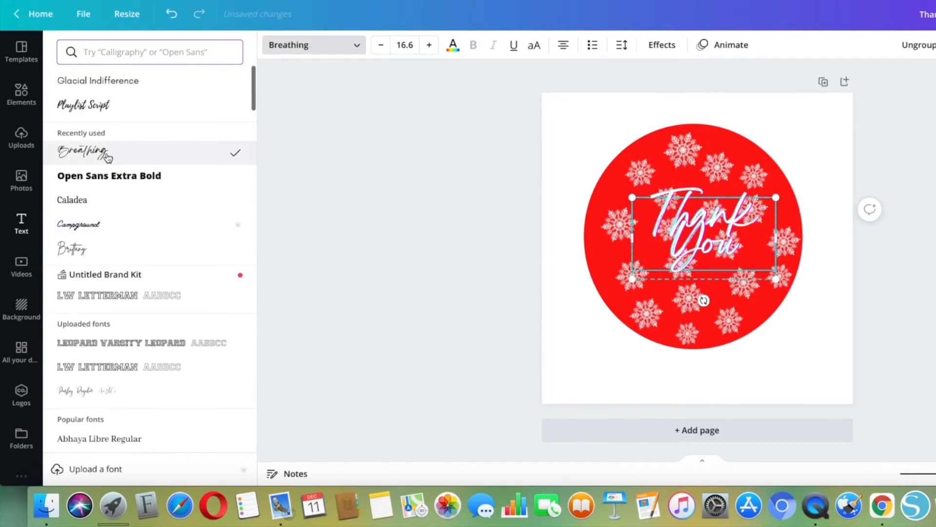
{"action": "left_click", "coordinate": [85, 249]}
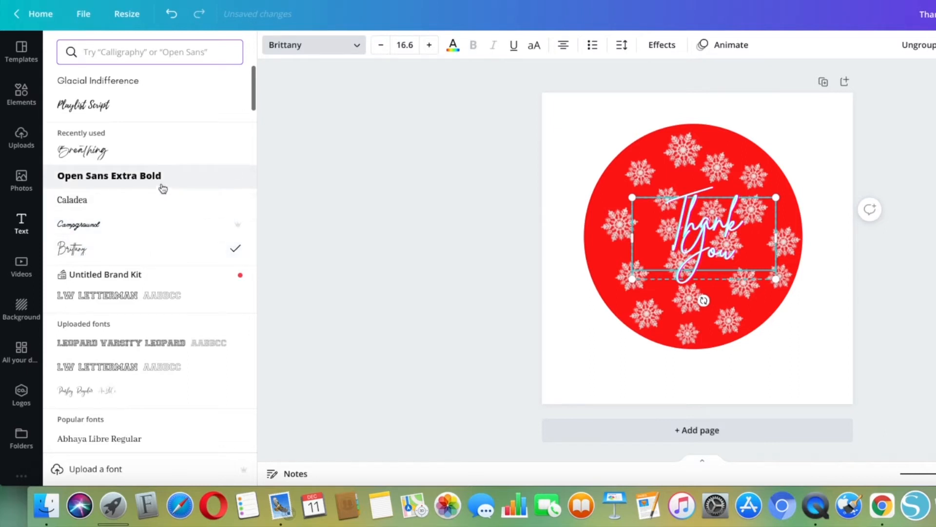
- Set the "Thank You" text back to the Playlist Script font
{"action": "scroll", "coordinate": [169, 184], "scroll_direction": "down", "scroll_amount": 1}
{"action": "scroll", "coordinate": [161, 170], "scroll_direction": "up", "scroll_amount": 1}
{"action": "left_click", "coordinate": [92, 105]}
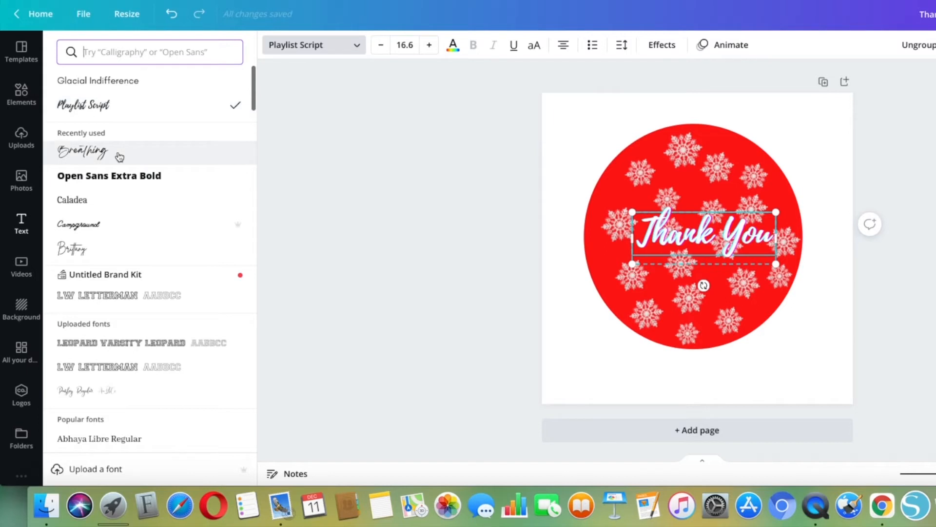
- Apply the uploaded Paisley font to the "Thank You" text and enlarge the text to about size 22.2
{"action": "left_click", "coordinate": [81, 393]}
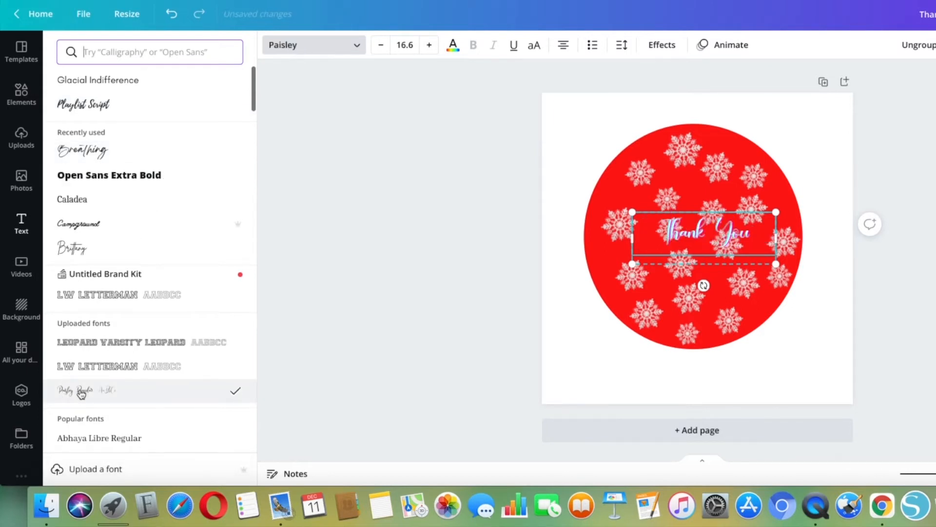
{"action": "left_click_drag", "start_coordinate": [632, 212], "coordinate": [584, 194]}
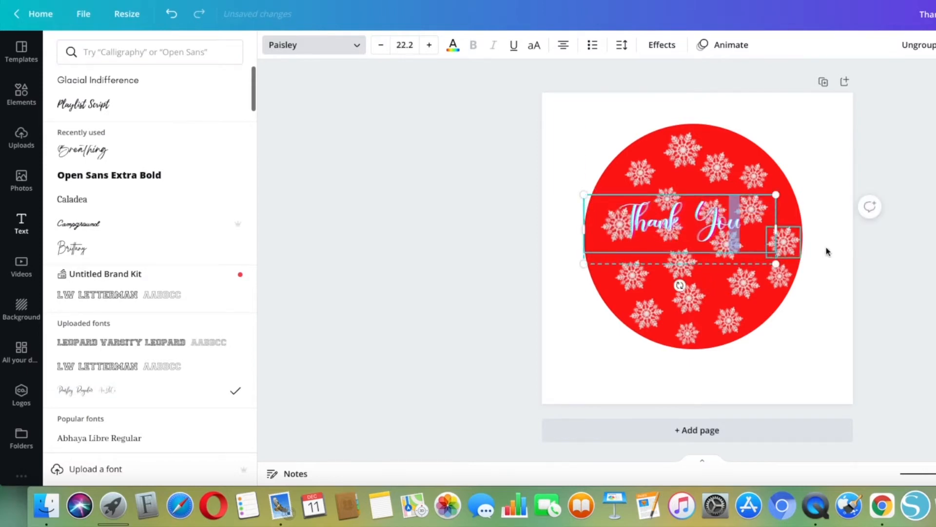
{"action": "left_click", "coordinate": [903, 264]}
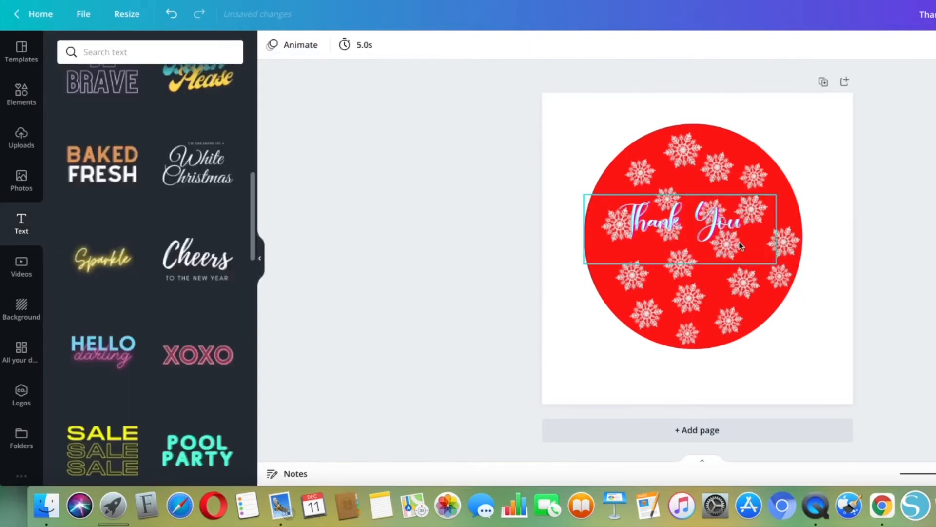
- Enlarge the "Thank You" text to about size 28.6 and place it across the middle of the red circle
{"action": "left_click_drag", "start_coordinate": [721, 223], "coordinate": [741, 247]}
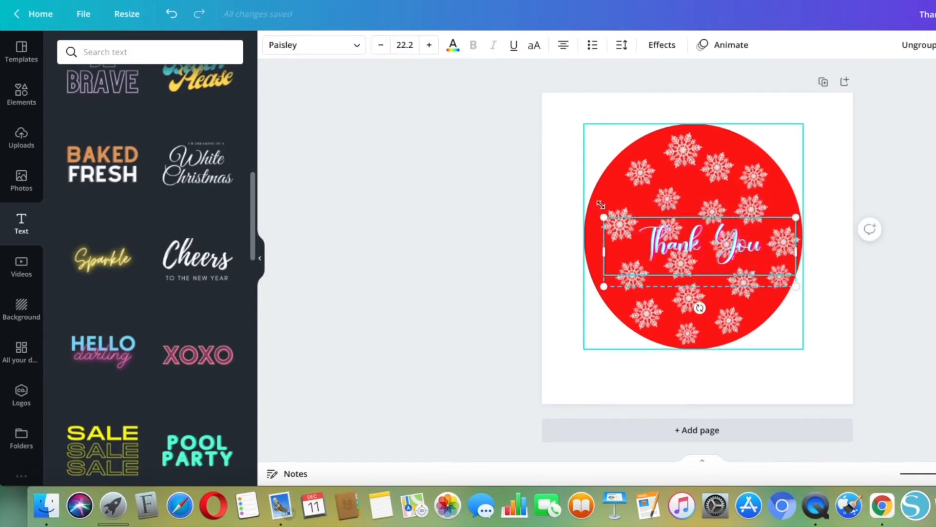
{"action": "left_click_drag", "start_coordinate": [604, 217], "coordinate": [597, 182]}
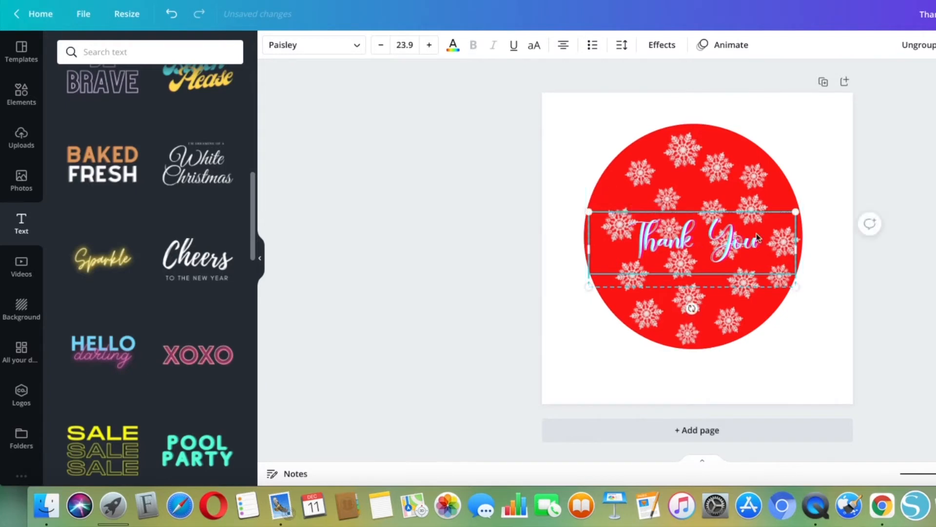
{"action": "left_click_drag", "start_coordinate": [797, 212], "coordinate": [824, 167]}
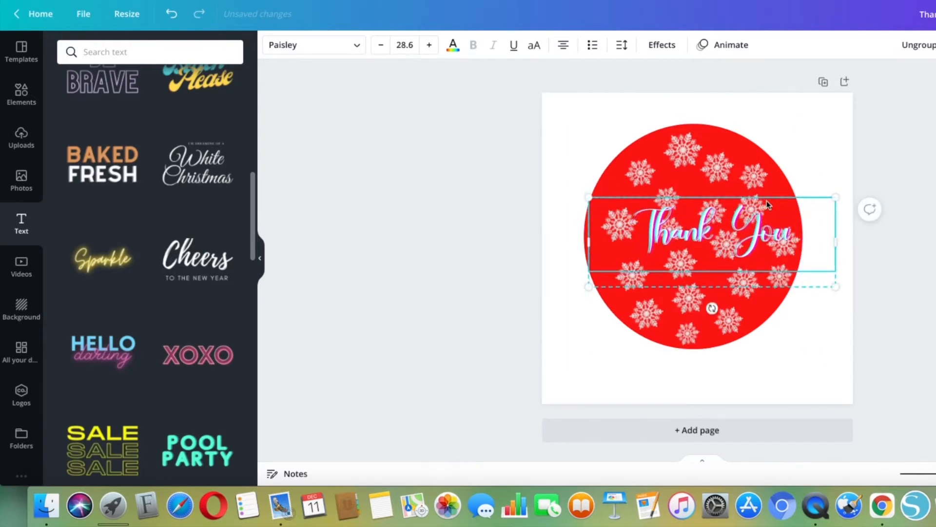
{"action": "left_click_drag", "start_coordinate": [724, 225], "coordinate": [719, 235]}
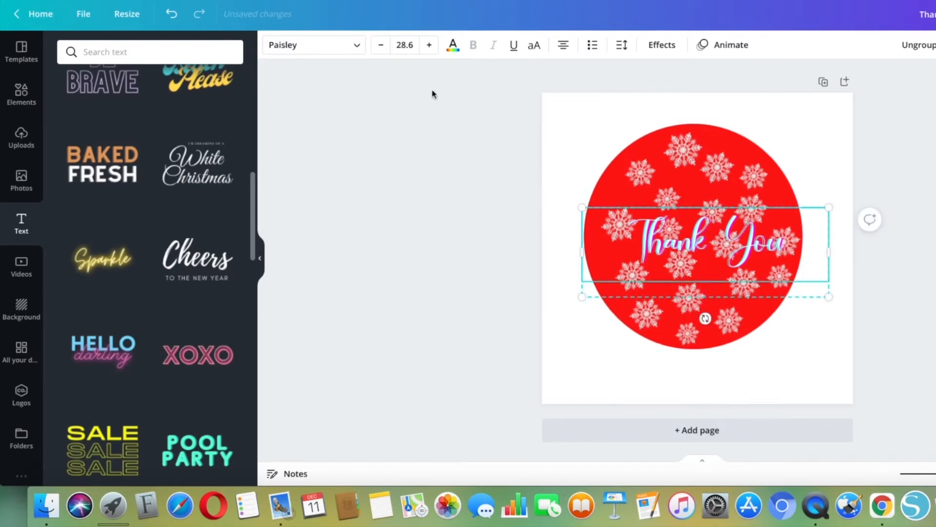
- Try the cyan-and-red colour pair for the Glitch effect on "Thank You", and return it to cyan and magenta
{"action": "left_click", "coordinate": [453, 46]}
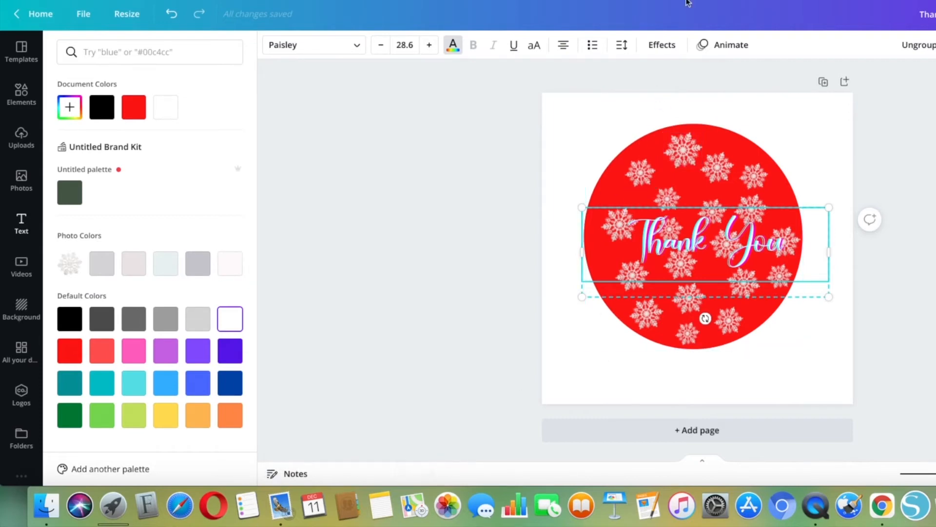
{"action": "left_click", "coordinate": [659, 47]}
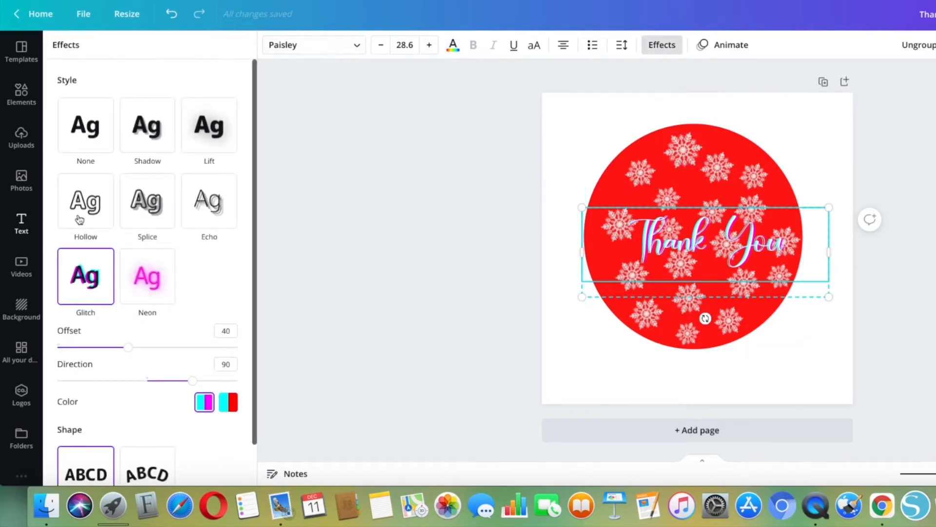
{"action": "left_click", "coordinate": [205, 403]}
{"action": "scroll", "coordinate": [237, 404], "scroll_direction": "down", "scroll_amount": 2}
{"action": "left_click", "coordinate": [225, 361]}
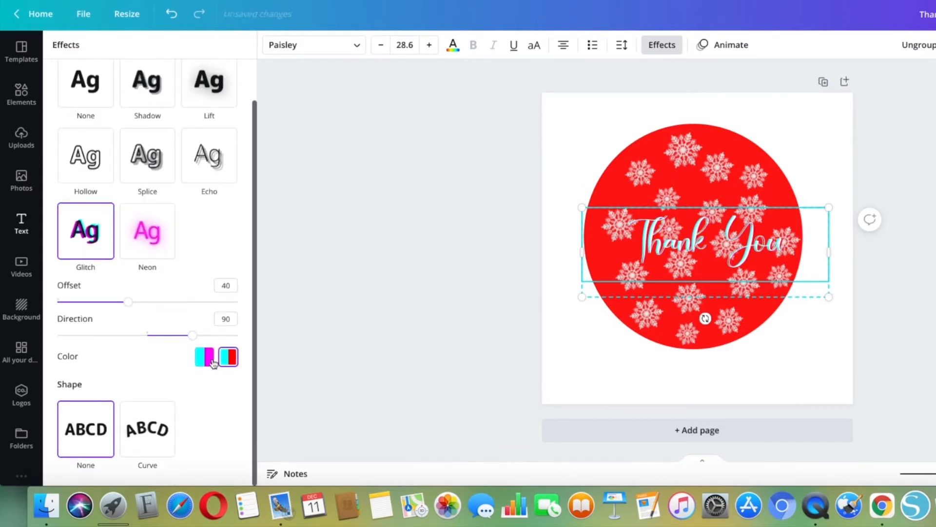
{"action": "left_click", "coordinate": [206, 361]}
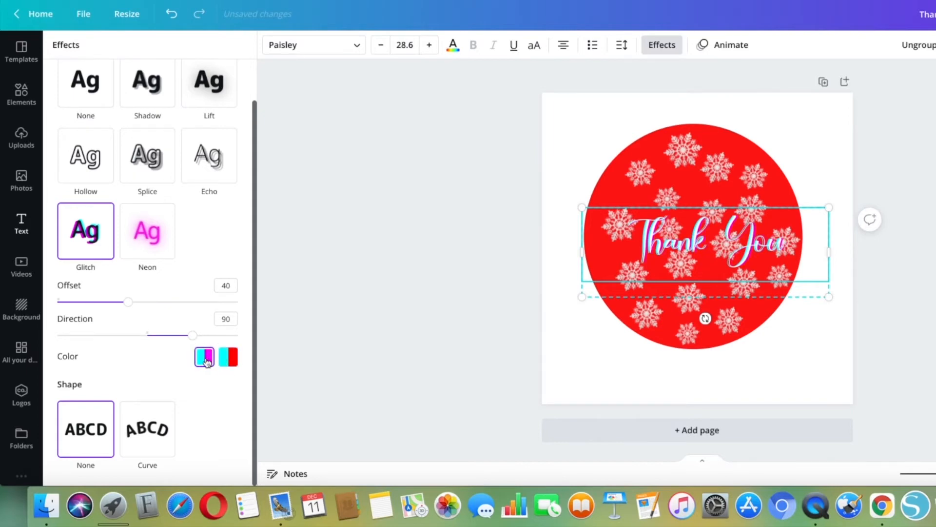
{"action": "scroll", "coordinate": [207, 361], "scroll_direction": "up", "scroll_amount": 2}
{"action": "left_click", "coordinate": [454, 51]}
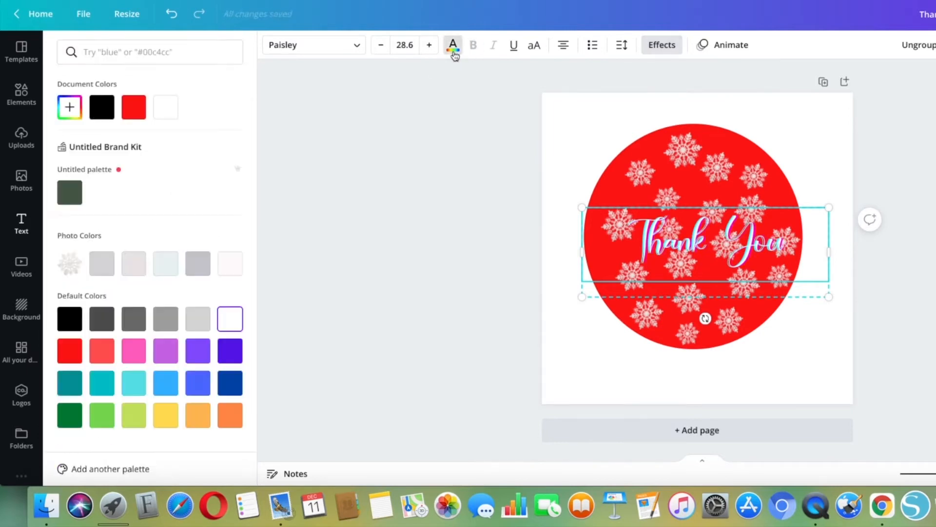
{"action": "left_click", "coordinate": [70, 108]}
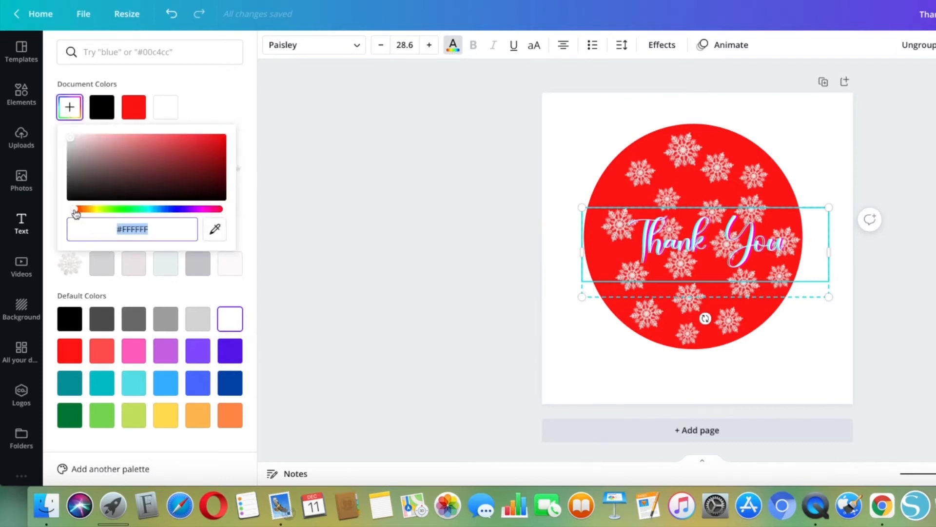
{"action": "mouse_move", "coordinate": [76, 213]}
{"action": "left_mouse_down"}
{"action": "mouse_move", "coordinate": [103, 215]}
{"action": "mouse_move", "coordinate": [73, 216]}
{"action": "left_mouse_up"}
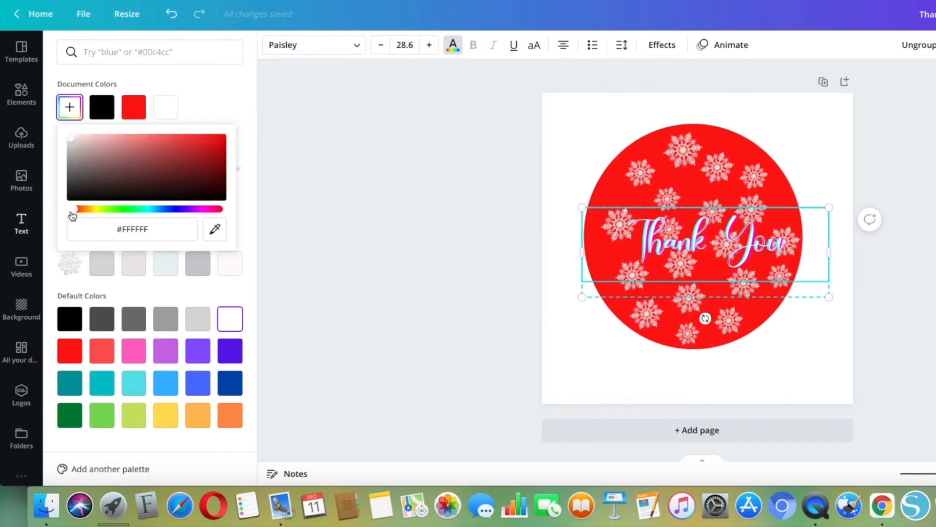
{"action": "left_click", "coordinate": [380, 191]}
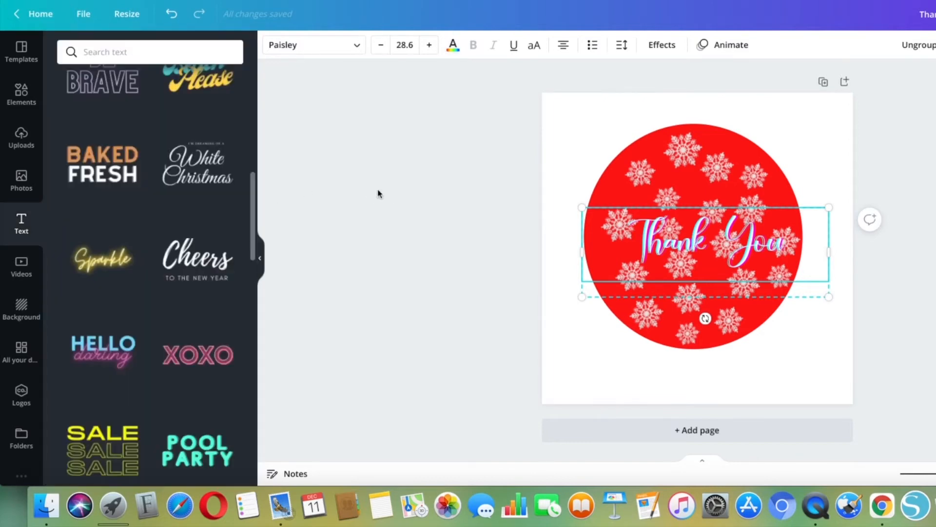
- Align the "Thank You" text with the page's vertical centre line
{"action": "left_click", "coordinate": [758, 228]}
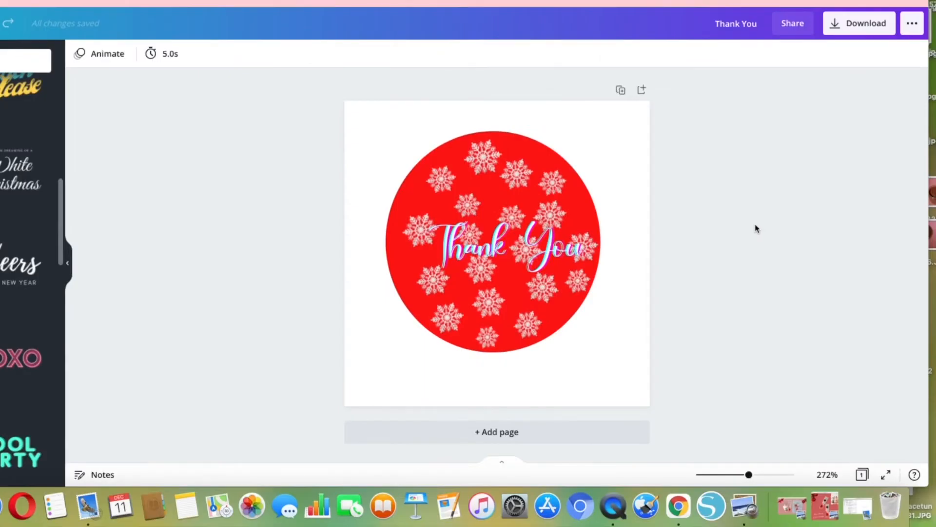
{"action": "left_click_drag", "start_coordinate": [566, 250], "coordinate": [555, 250]}
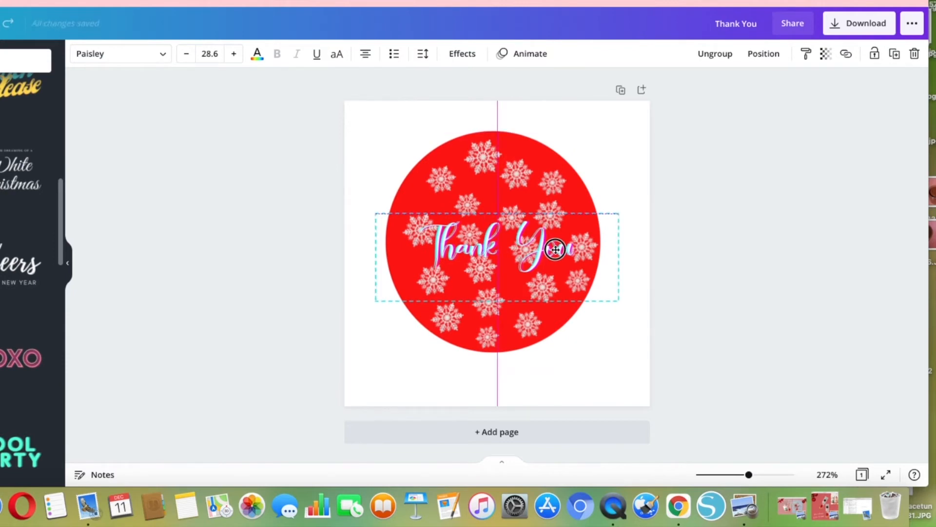
{"action": "left_click_drag", "start_coordinate": [555, 249], "coordinate": [556, 250]}
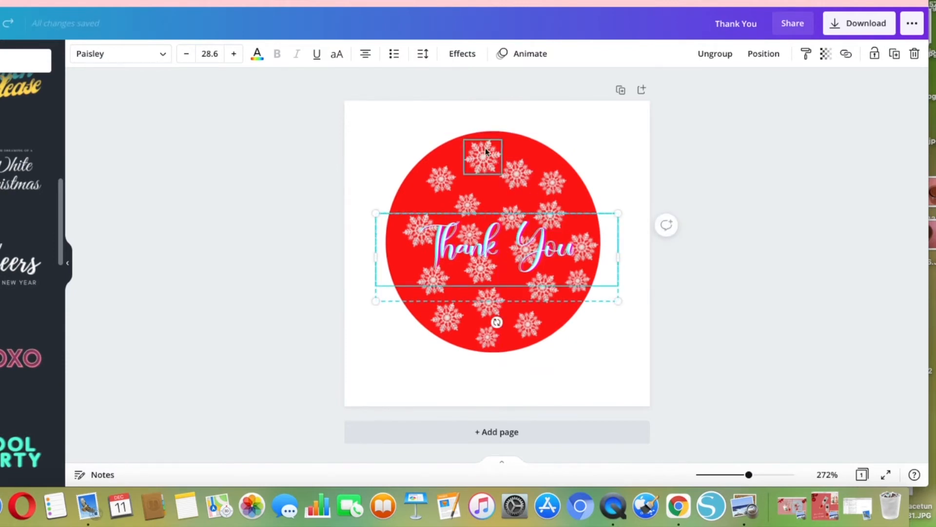
{"action": "left_click", "coordinate": [742, 246]}
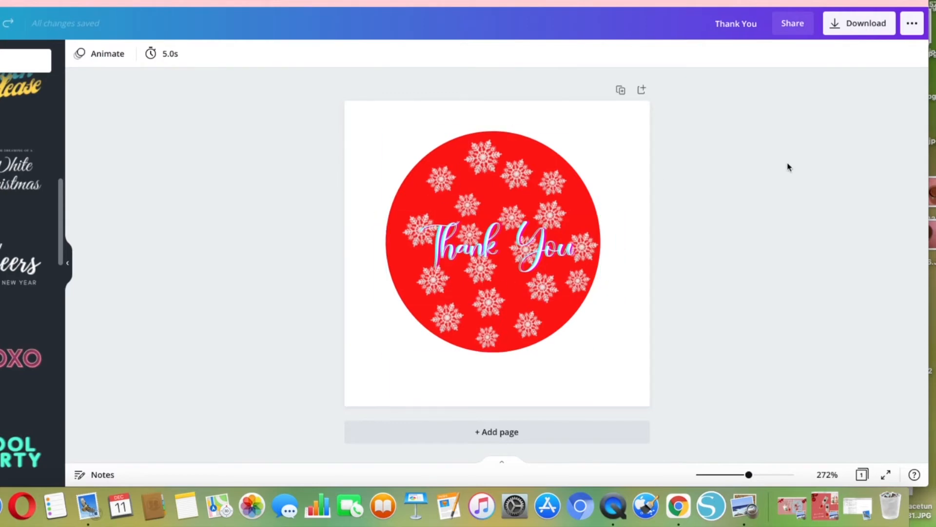
- Download the red label design as a JPG file
{"action": "left_click", "coordinate": [854, 24]}
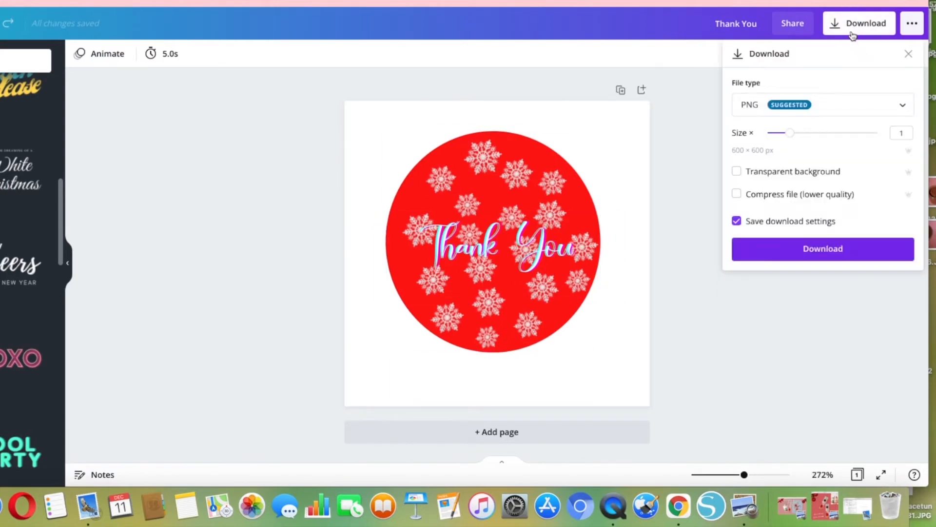
{"action": "left_click", "coordinate": [903, 109]}
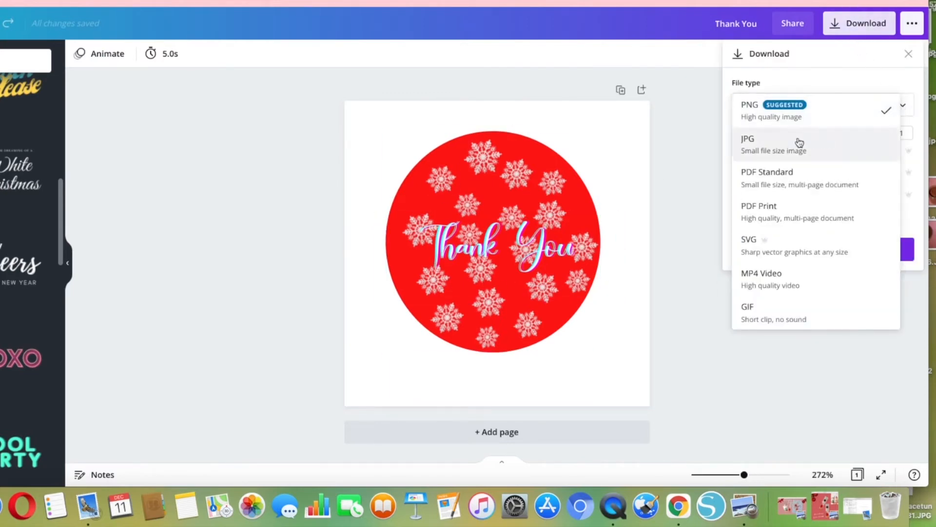
{"action": "left_click", "coordinate": [778, 154]}
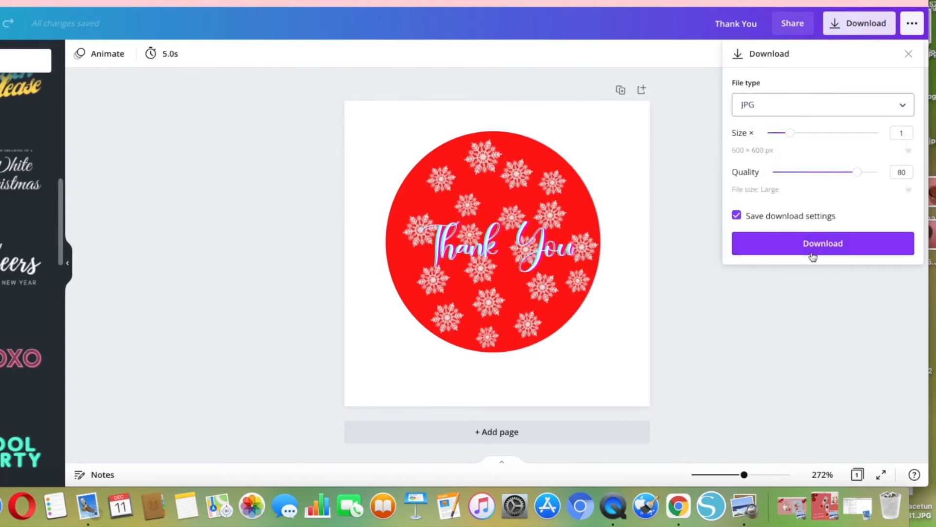
{"action": "left_click", "coordinate": [812, 254]}
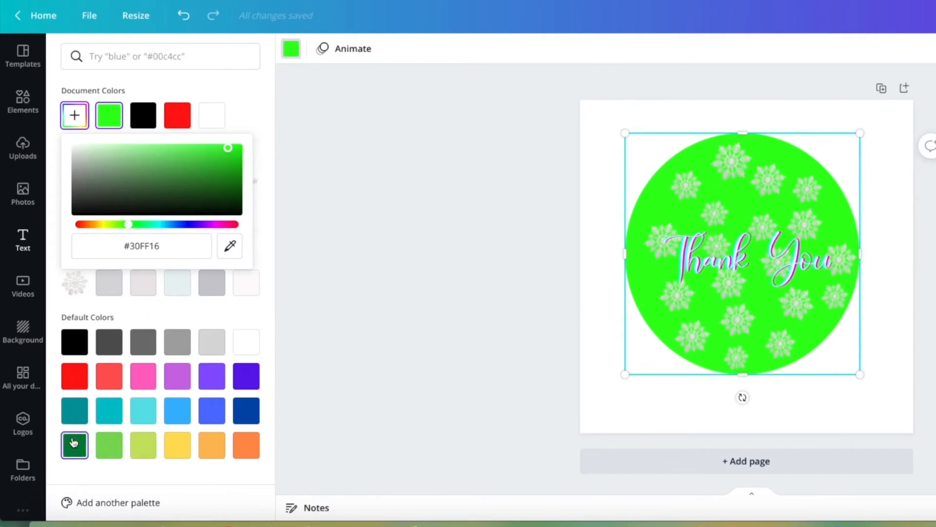
- Darken the label circle's custom green colour to #29921C
{"action": "left_click", "coordinate": [220, 159]}
{"action": "left_click_drag", "start_coordinate": [220, 160], "coordinate": [210, 174]}
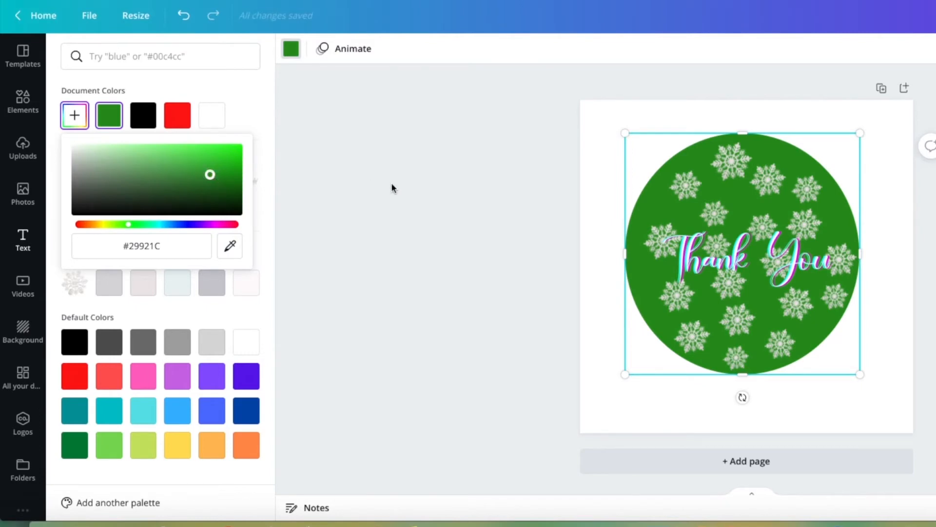
{"action": "key", "text": "Escape"}
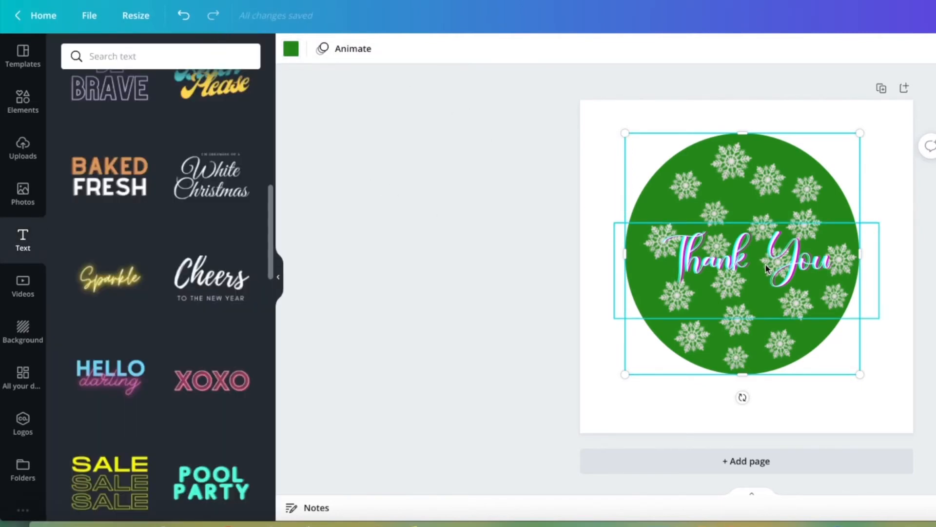
- Reapply the Glitch effect to the "Thank You" text with an offset of 30
{"action": "left_click", "coordinate": [663, 229]}
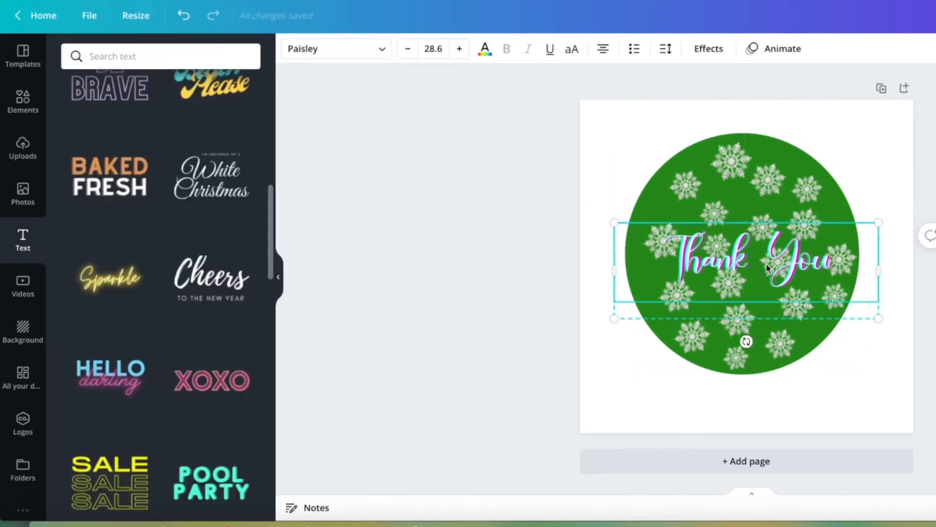
{"action": "left_click", "coordinate": [381, 48]}
{"action": "left_click", "coordinate": [485, 48]}
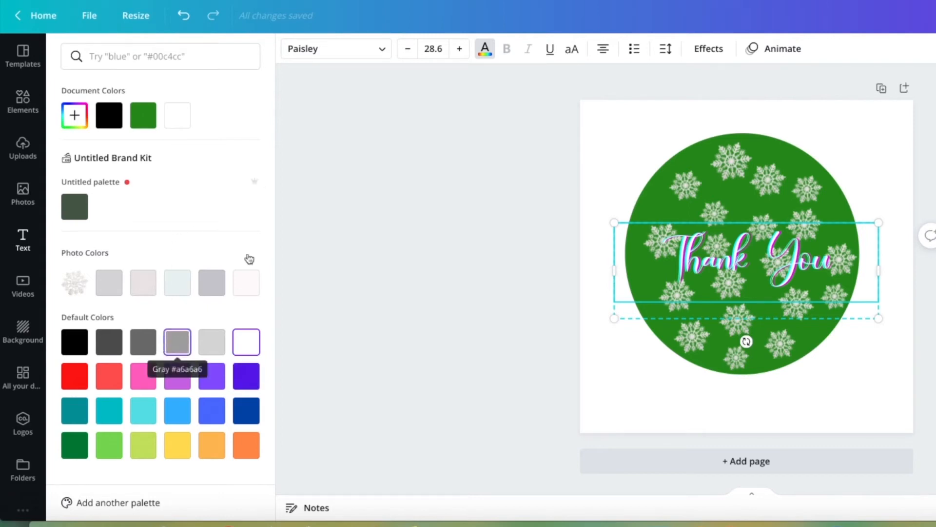
{"action": "left_click", "coordinate": [713, 51]}
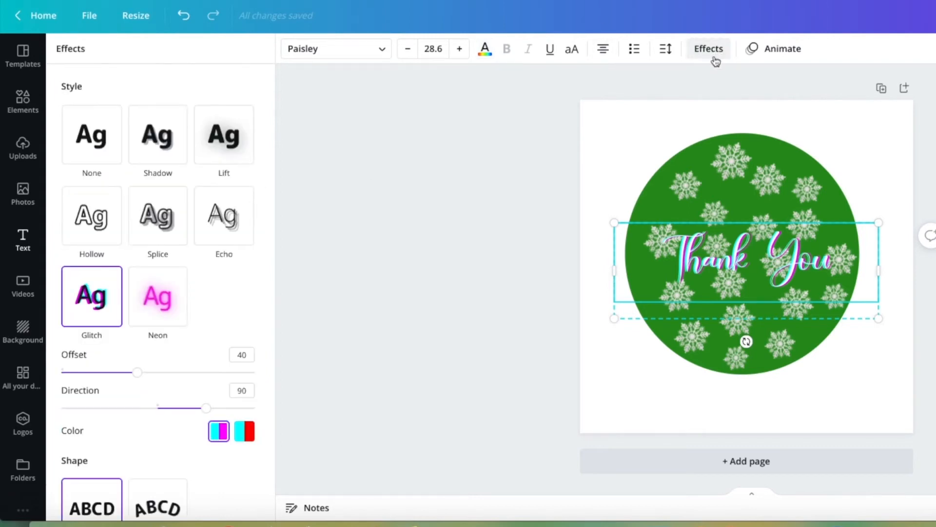
{"action": "left_click", "coordinate": [106, 311]}
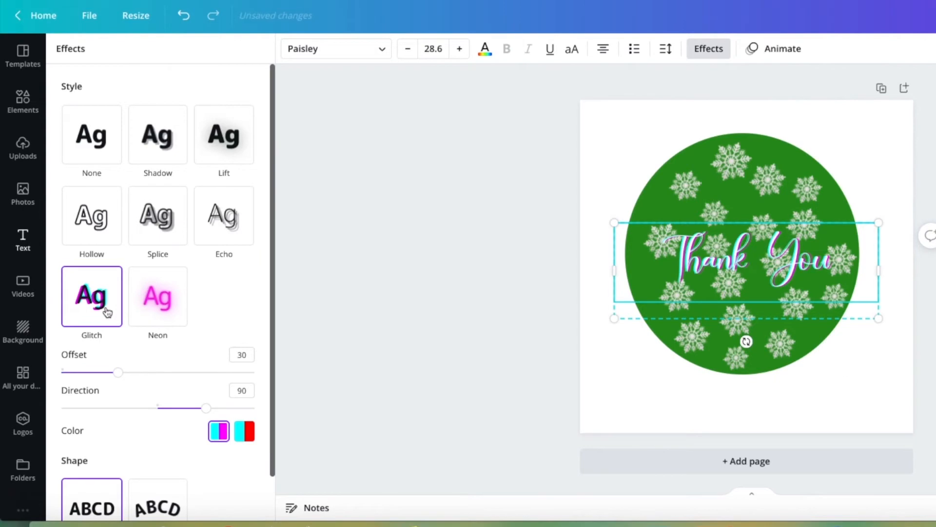
{"action": "left_click", "coordinate": [396, 297]}
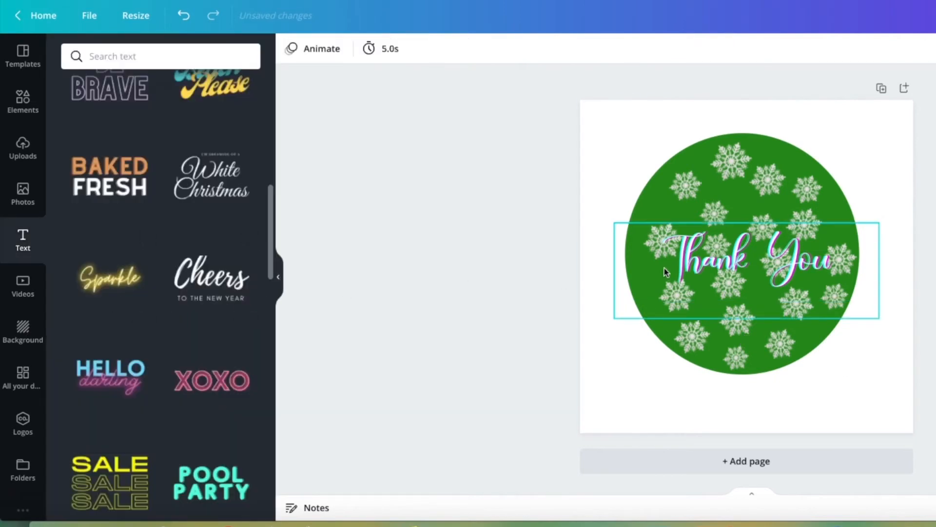
- Apply the Shadow effect to the "Thank You" text and set its offset to 59
{"action": "left_click", "coordinate": [703, 262]}
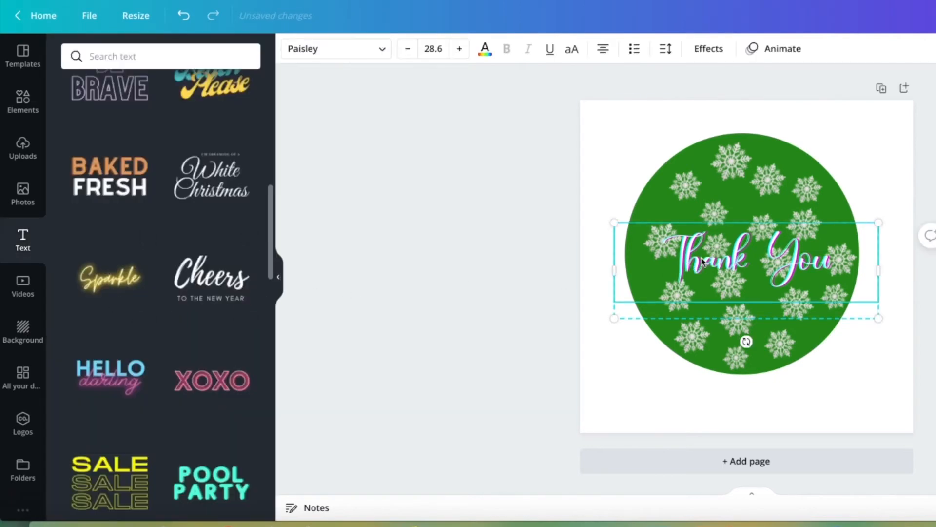
{"action": "left_click", "coordinate": [703, 51]}
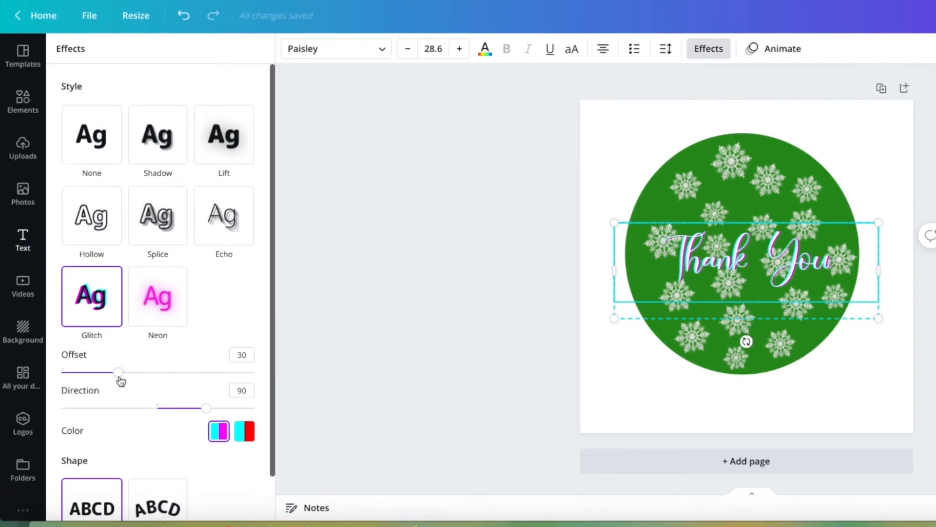
{"action": "left_click", "coordinate": [162, 142]}
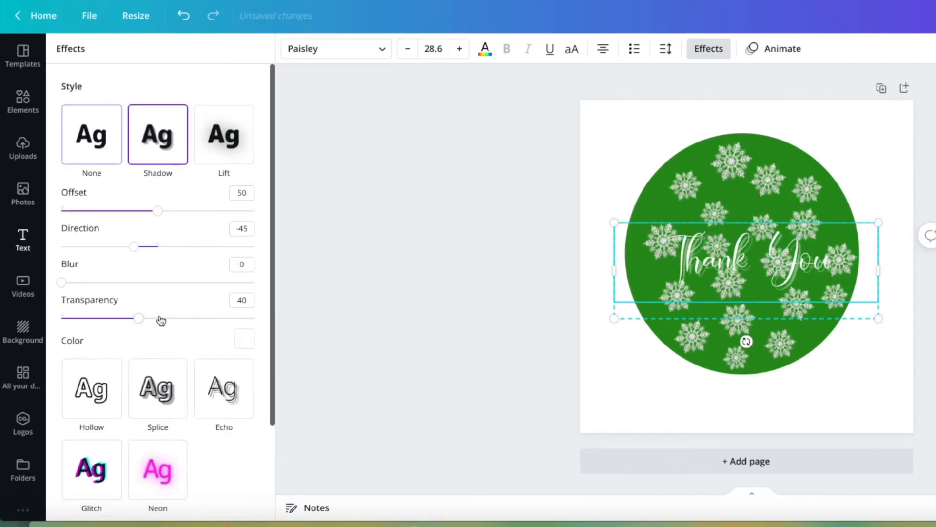
{"action": "mouse_move", "coordinate": [157, 210]}
{"action": "left_mouse_down"}
{"action": "mouse_move", "coordinate": [203, 209]}
{"action": "mouse_move", "coordinate": [176, 210]}
{"action": "left_mouse_up"}
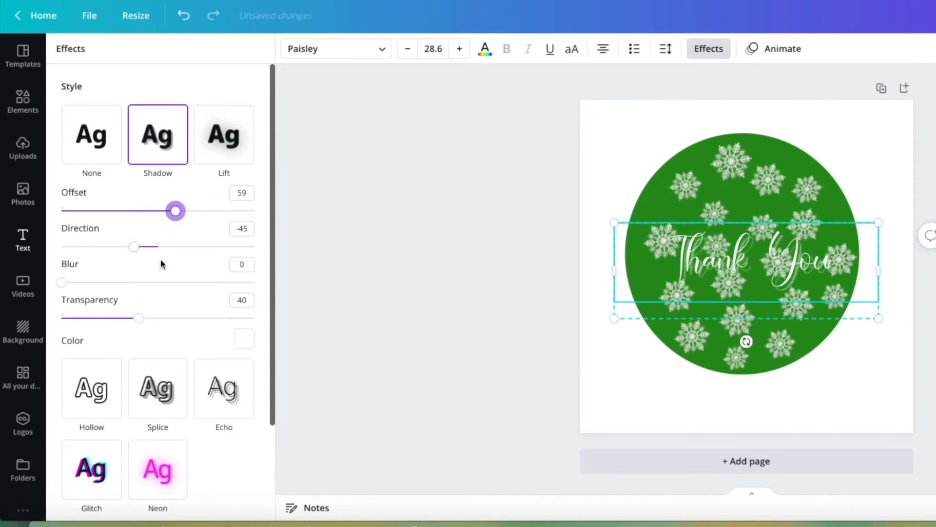
{"action": "scroll", "coordinate": [111, 409], "scroll_direction": "down", "scroll_amount": 2}
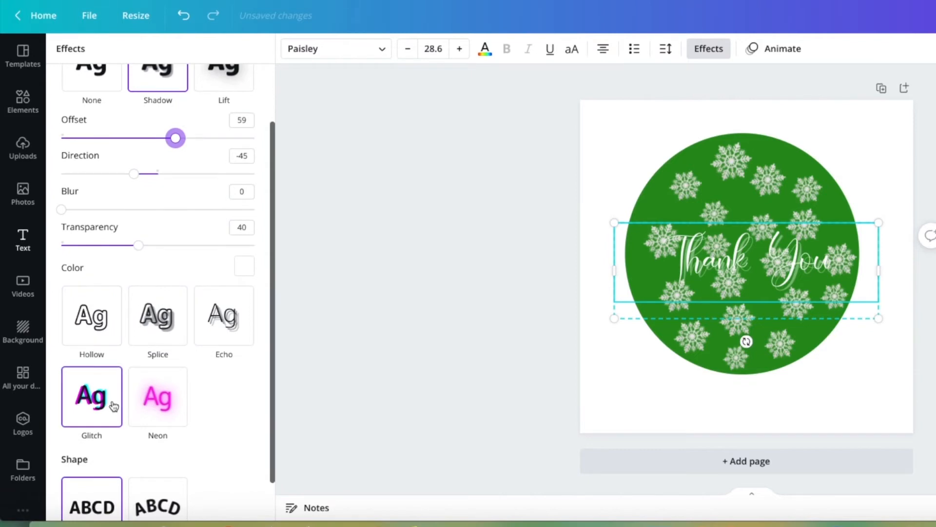
- Adjust the direction of the shadow on the "Thank You" text
{"action": "scroll", "coordinate": [114, 406], "scroll_direction": "down", "scroll_amount": 1}
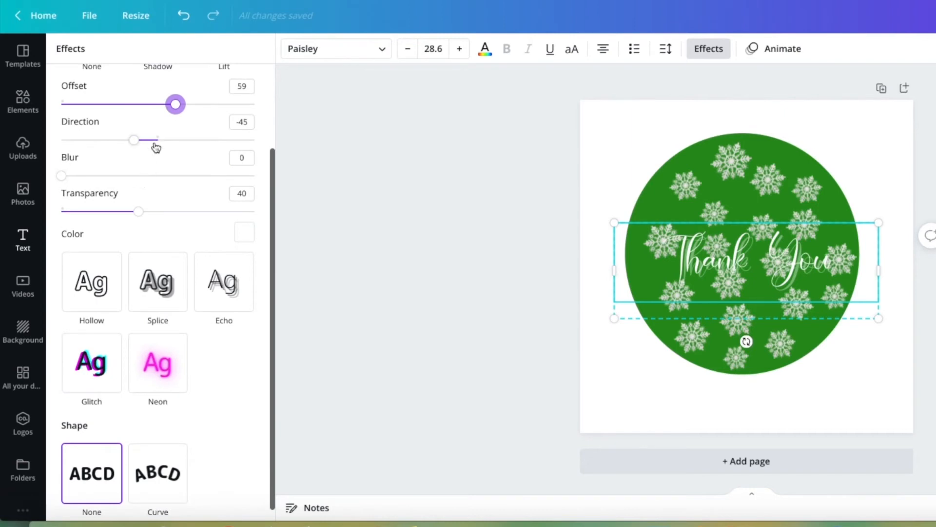
{"action": "left_click_drag", "start_coordinate": [134, 140], "coordinate": [191, 177]}
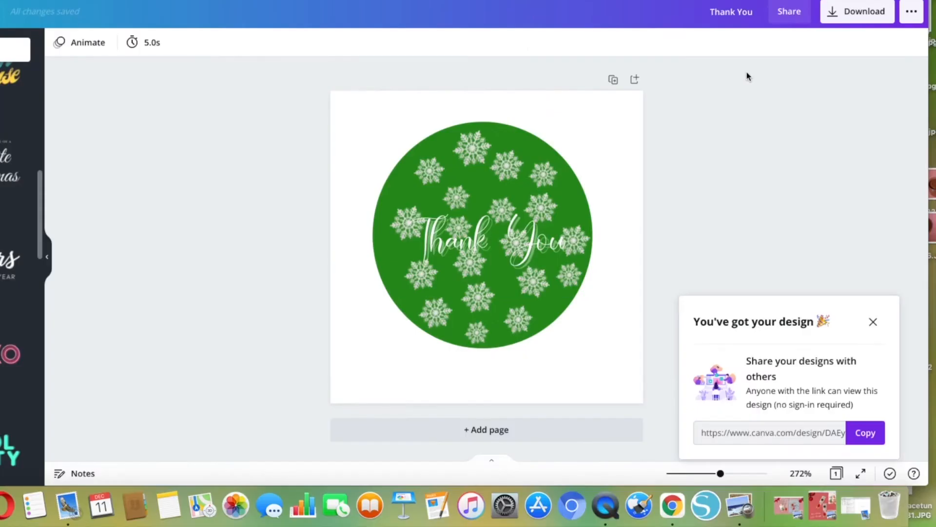
- Download the green label design as an SVG file without a transparent background
{"action": "left_click", "coordinate": [841, 15]}
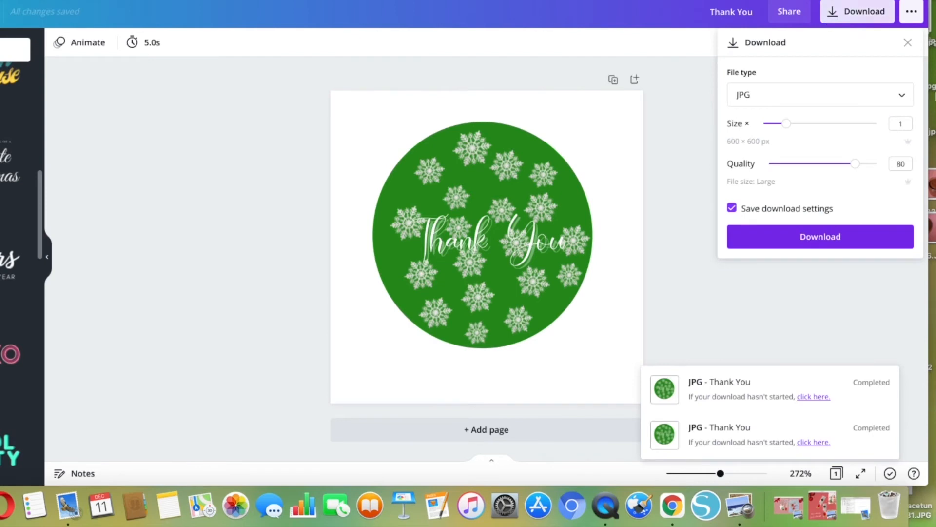
{"action": "left_click", "coordinate": [902, 97]}
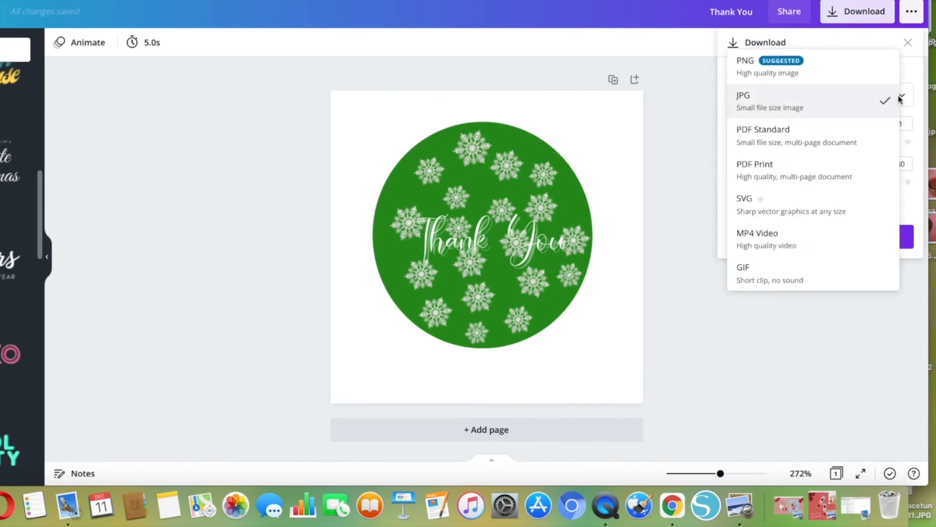
{"action": "left_click", "coordinate": [765, 213]}
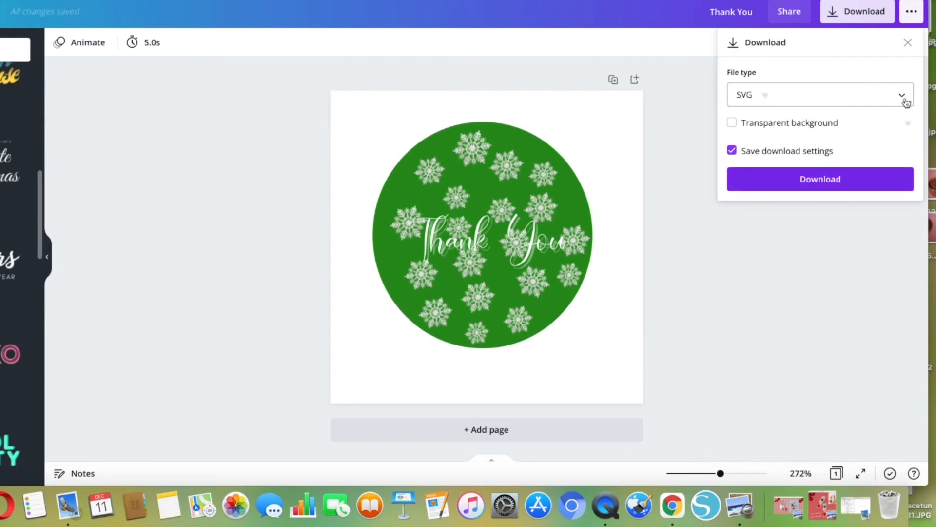
{"action": "left_click", "coordinate": [831, 180]}
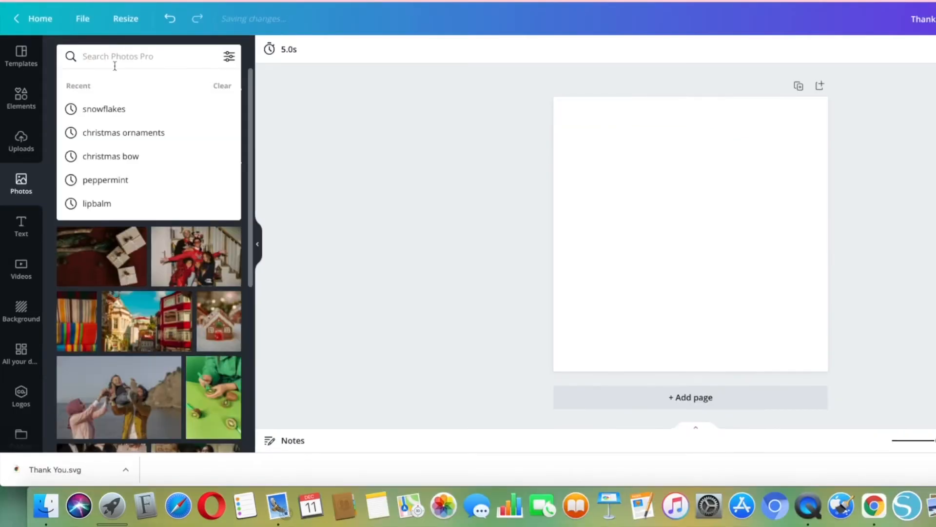
- Search the photos for "christmas bow", add the diagonal red ribbon bow to the blank page and place it slightly above centre
{"action": "left_click", "coordinate": [106, 157]}
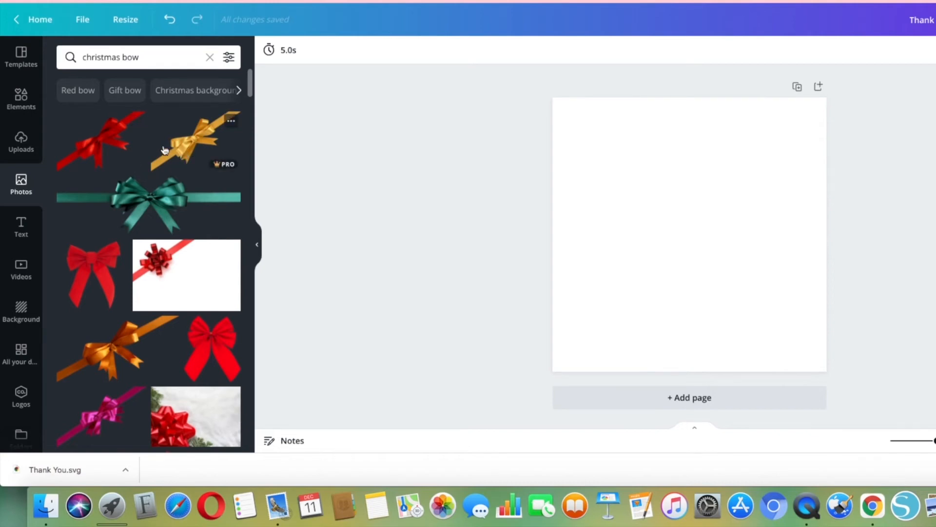
{"action": "left_click", "coordinate": [111, 145]}
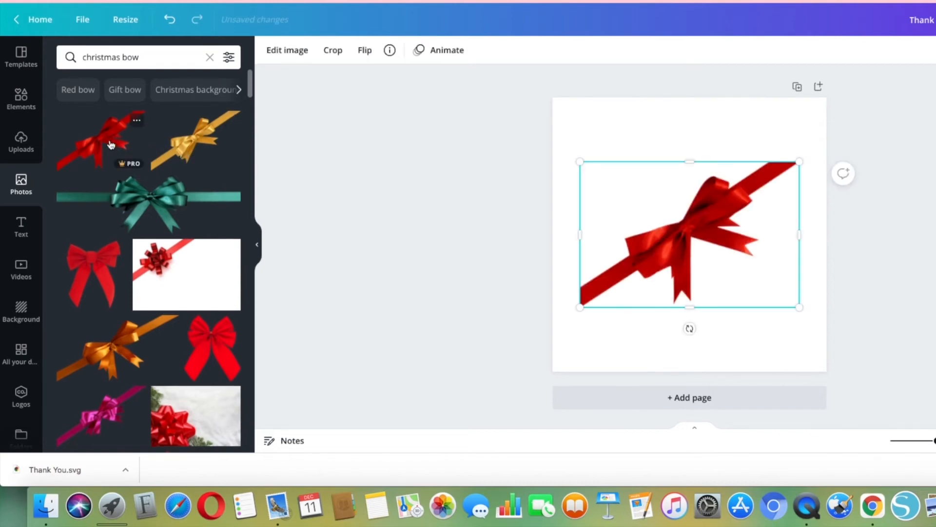
{"action": "scroll", "coordinate": [111, 145], "scroll_direction": "down", "scroll_amount": 1}
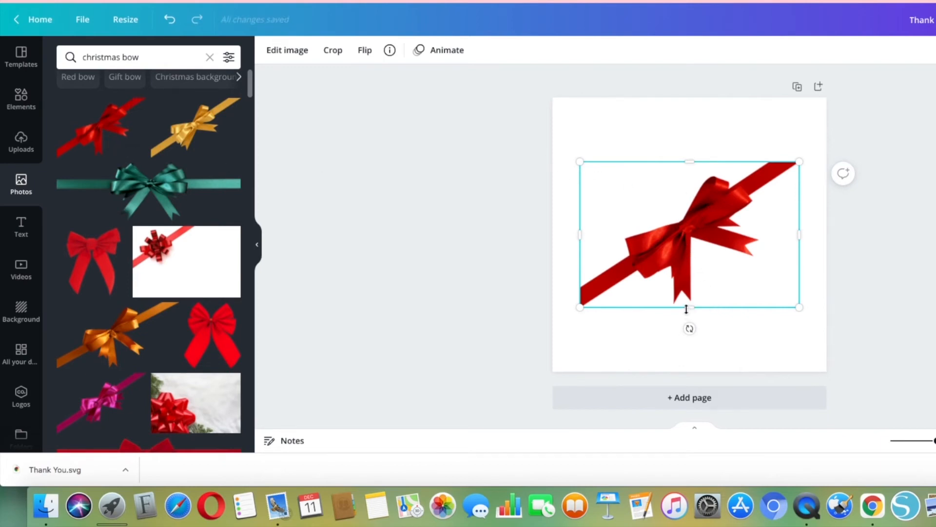
{"action": "left_click_drag", "start_coordinate": [688, 236], "coordinate": [669, 175]}
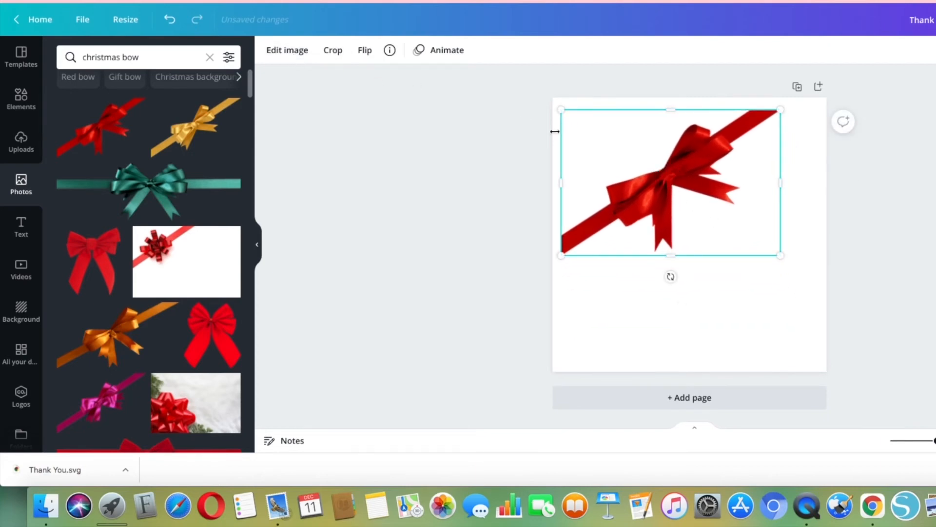
{"action": "left_click_drag", "start_coordinate": [647, 162], "coordinate": [663, 191]}
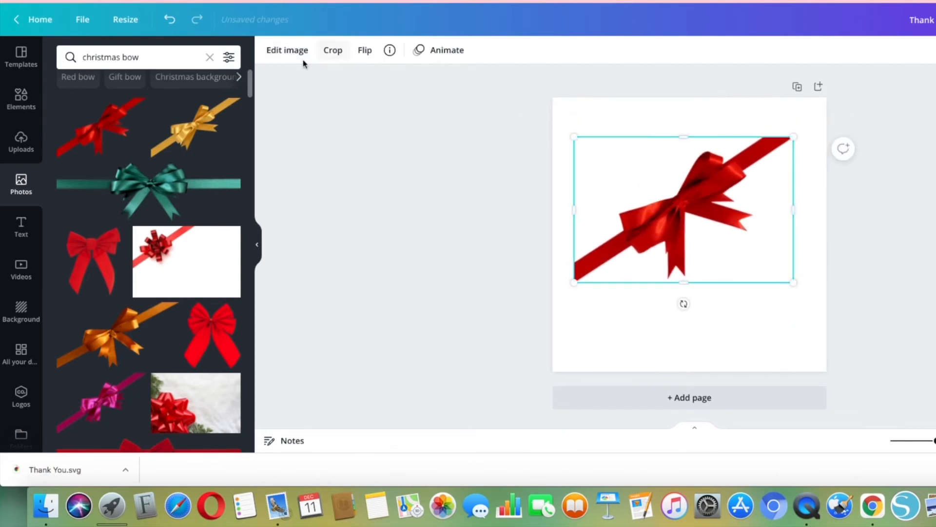
- Remove the background of the red bow image and download the design as a PNG file
{"action": "left_click", "coordinate": [286, 52]}
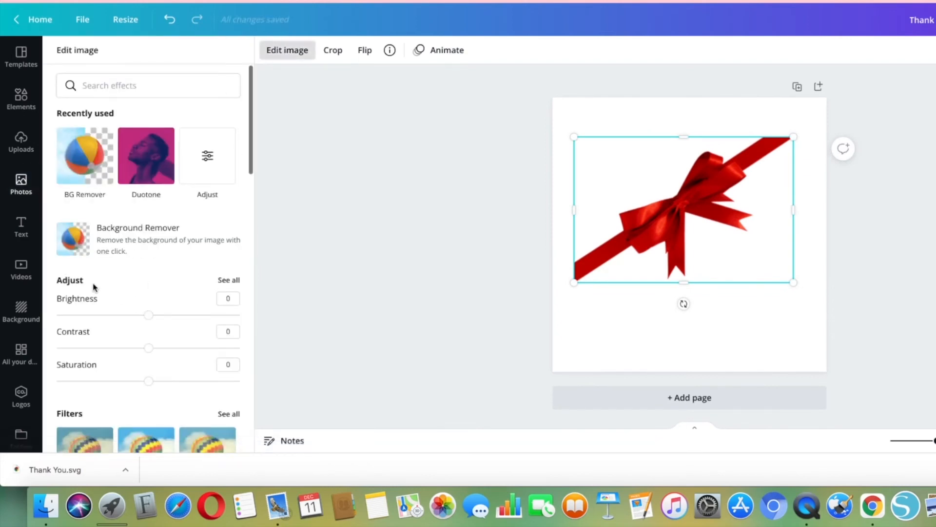
{"action": "left_click", "coordinate": [112, 239]}
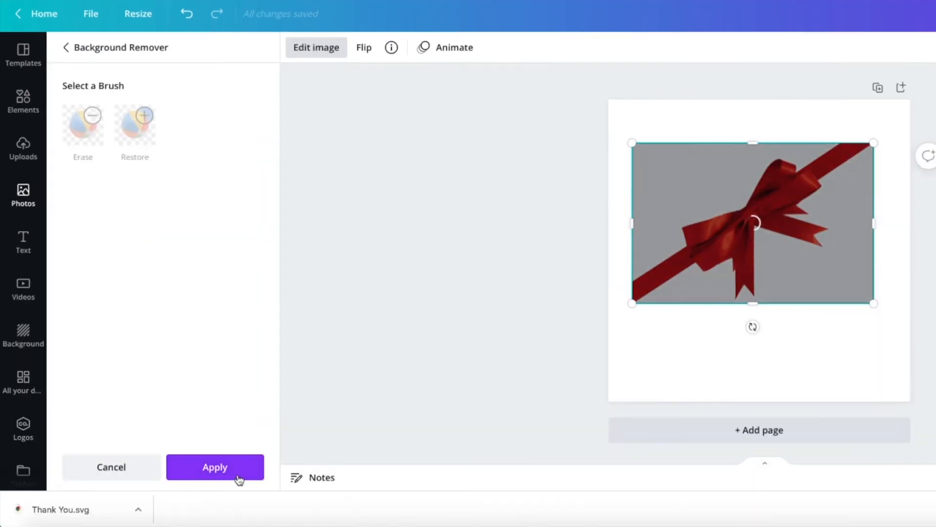
{"action": "left_click", "coordinate": [235, 469]}
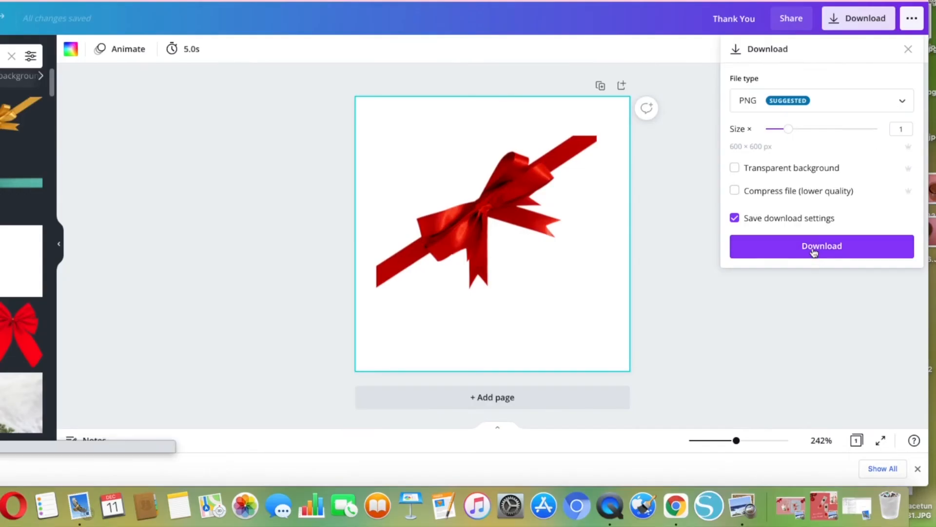
{"action": "left_click", "coordinate": [813, 252]}
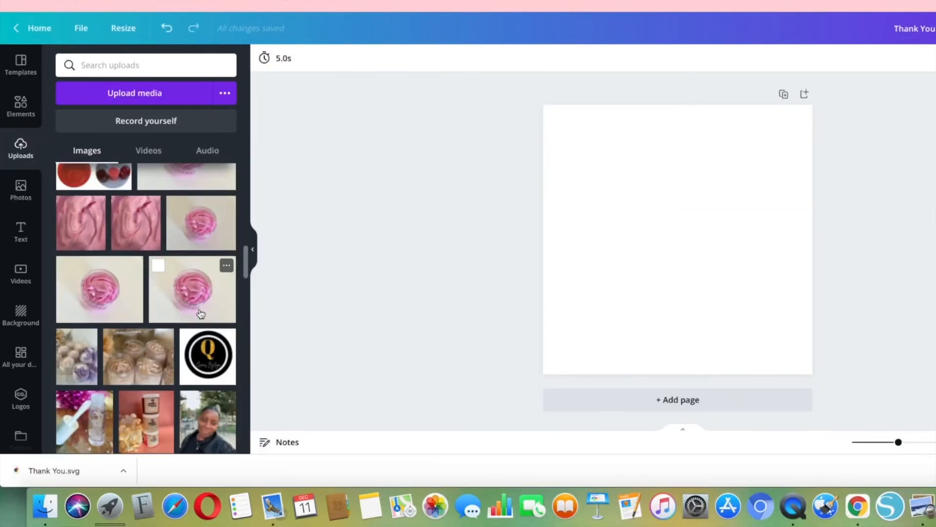
- Add the uploaded round black logo with the gold Q to the blank page and extend its frame downward
{"action": "scroll", "coordinate": [209, 312], "scroll_direction": "down", "scroll_amount": 1}
{"action": "left_click", "coordinate": [213, 342]}
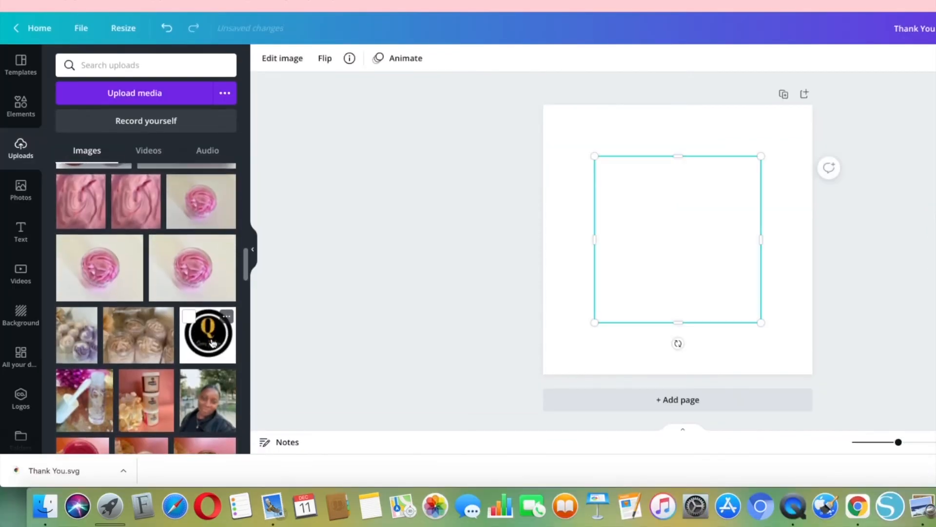
{"action": "left_click_drag", "start_coordinate": [676, 322], "coordinate": [683, 343]}
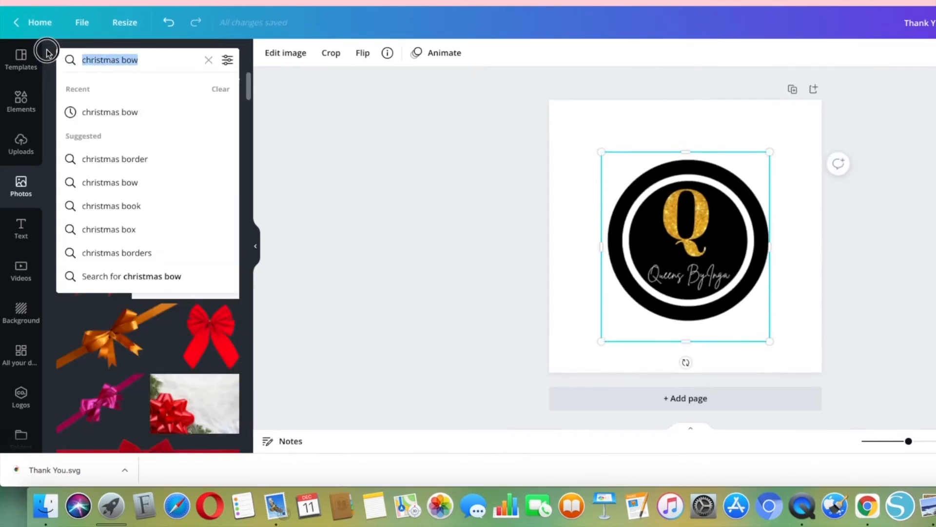
- Search the photos for "santa hat" and add the hat whose pompom hangs down on its left side
{"action": "type", "text": "santa"}
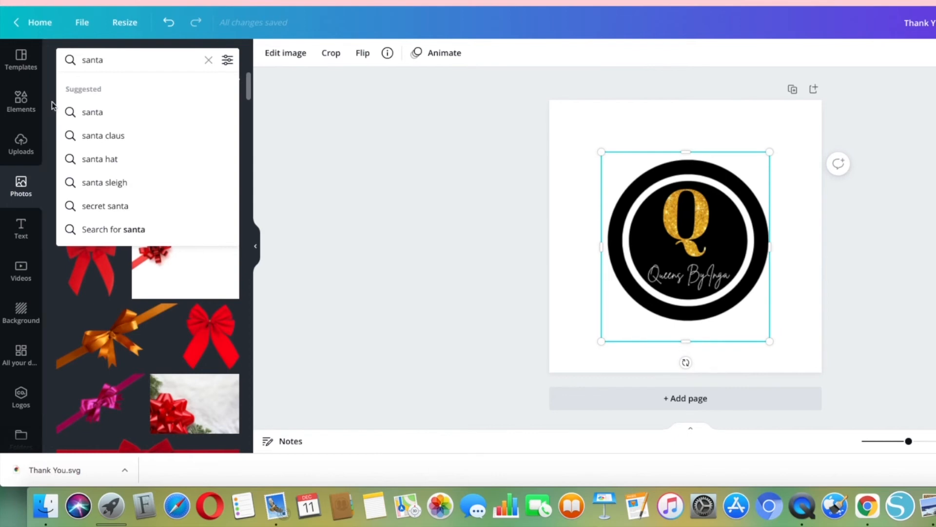
{"action": "left_click", "coordinate": [95, 159]}
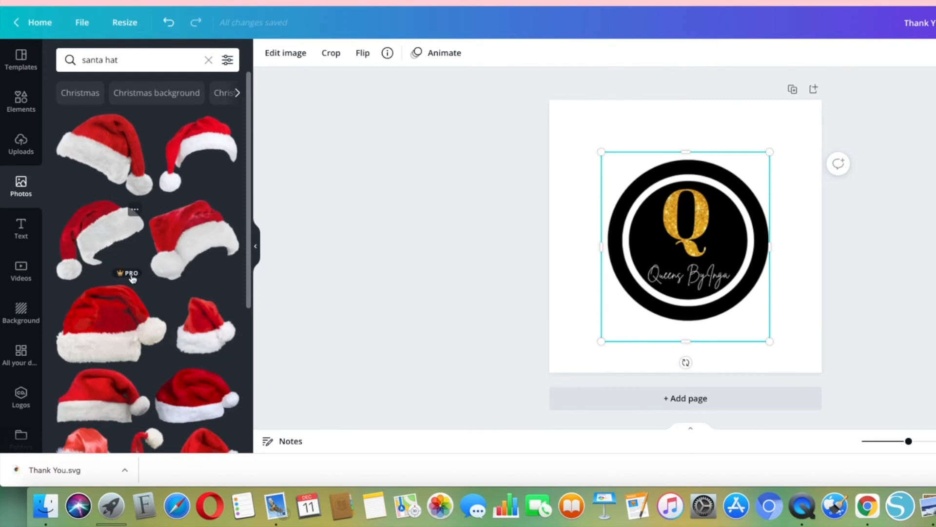
{"action": "scroll", "coordinate": [132, 278], "scroll_direction": "down", "scroll_amount": 10}
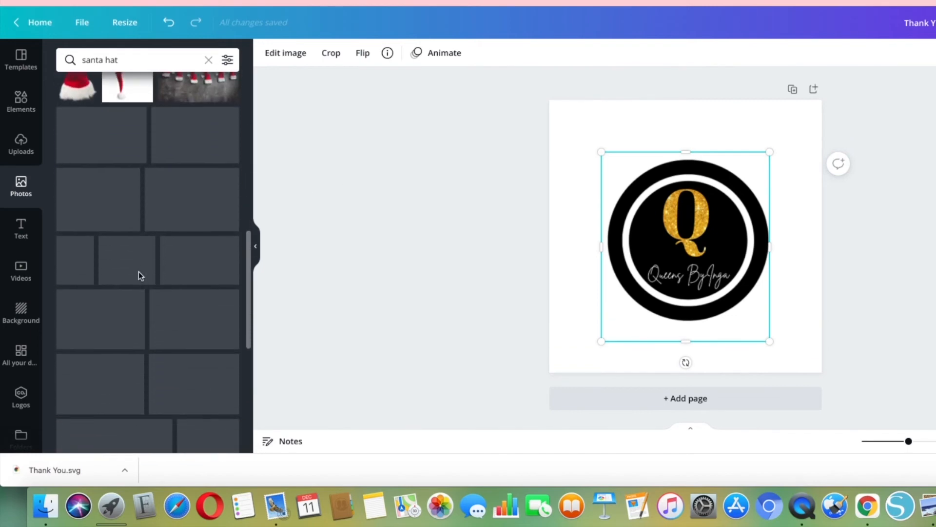
{"action": "scroll", "coordinate": [138, 276], "scroll_direction": "up", "scroll_amount": 8}
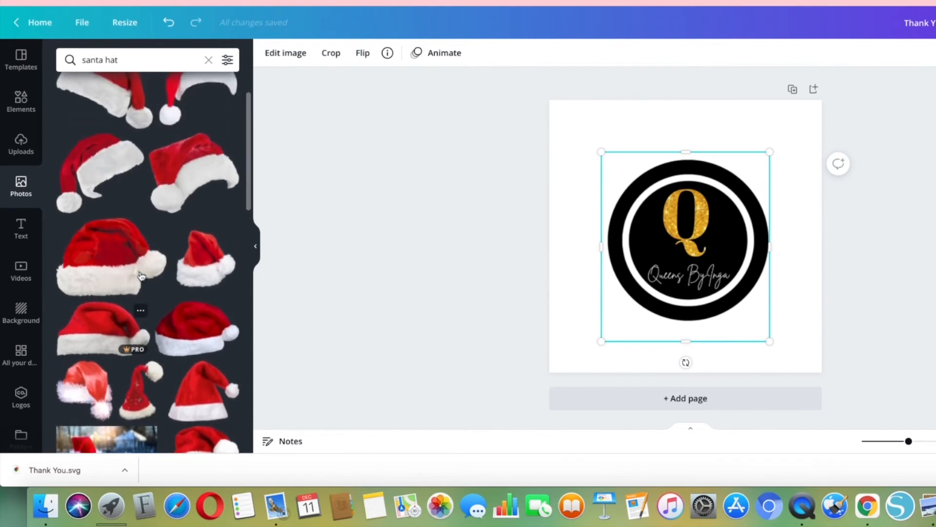
{"action": "scroll", "coordinate": [141, 276], "scroll_direction": "up", "scroll_amount": 5}
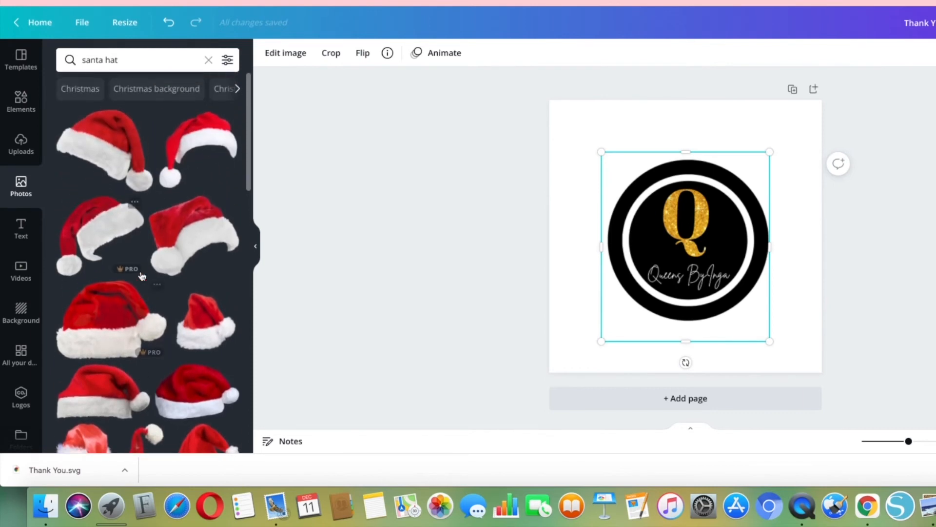
{"action": "scroll", "coordinate": [142, 276], "scroll_direction": "up", "scroll_amount": 1}
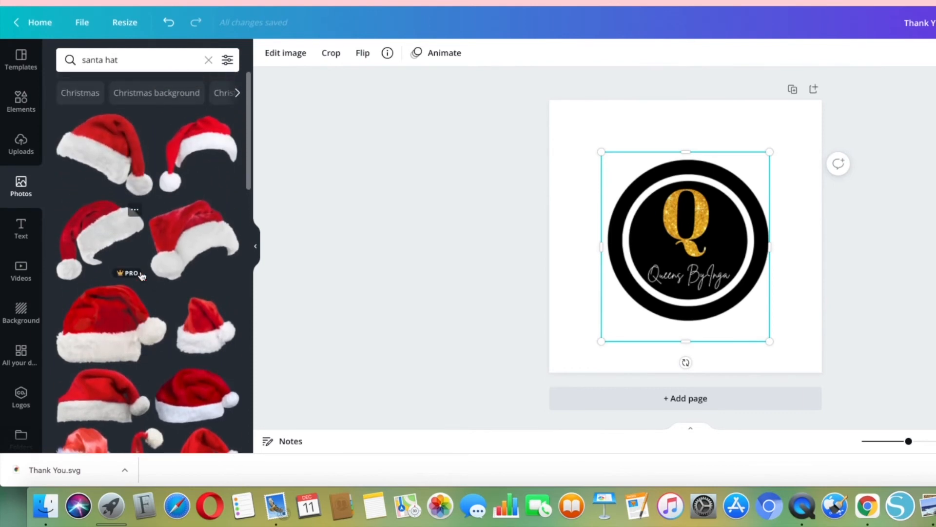
{"action": "left_click", "coordinate": [113, 238]}
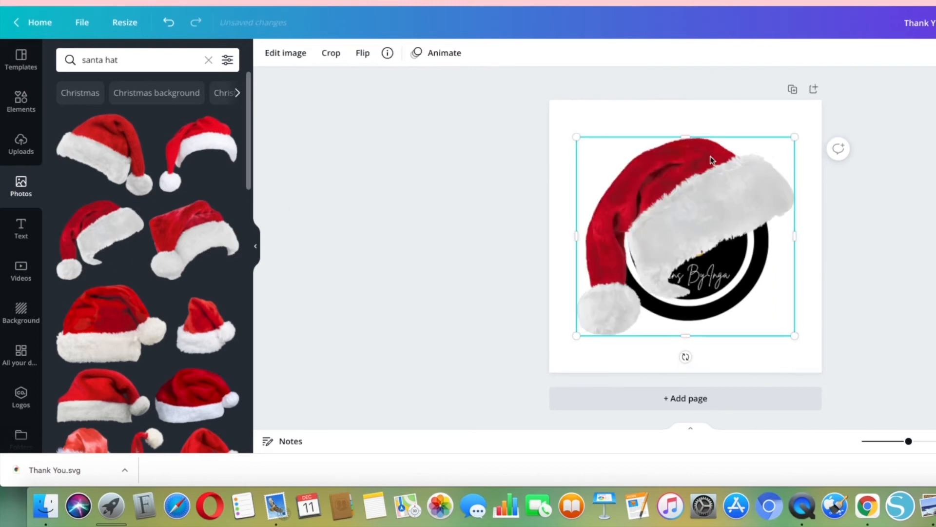
- Shrink the Santa hat, tilt it slightly counterclockwise and place it over the upper-left edge of the logo circle
{"action": "left_click_drag", "start_coordinate": [699, 205], "coordinate": [643, 168]}
{"action": "left_click_drag", "start_coordinate": [519, 291], "coordinate": [567, 246]}
{"action": "left_click_drag", "start_coordinate": [621, 197], "coordinate": [608, 221]}
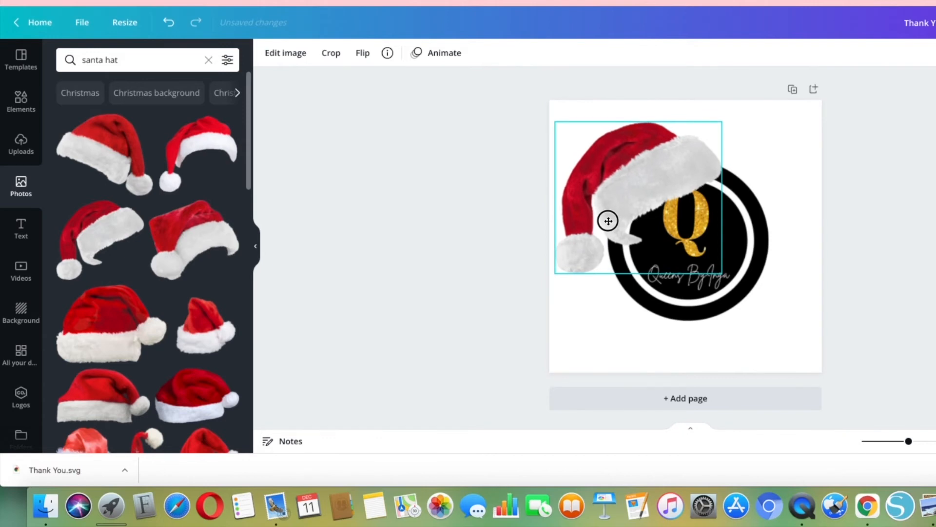
{"action": "mouse_move", "coordinate": [609, 221]}
{"action": "left_mouse_down"}
{"action": "mouse_move", "coordinate": [594, 211]}
{"action": "mouse_move", "coordinate": [594, 222]}
{"action": "left_mouse_up"}
{"action": "left_click_drag", "start_coordinate": [625, 292], "coordinate": [640, 292]}
{"action": "left_click_drag", "start_coordinate": [604, 215], "coordinate": [609, 221]}
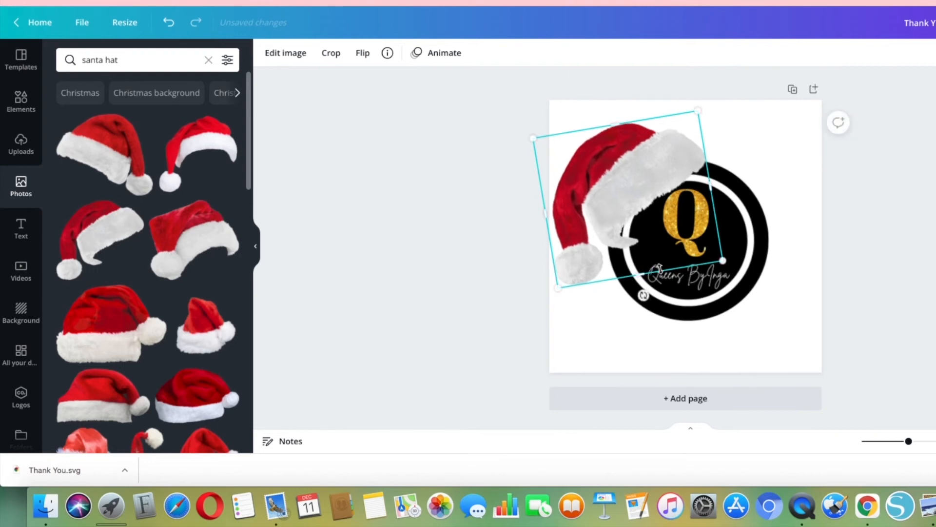
{"action": "left_click_drag", "start_coordinate": [723, 261], "coordinate": [725, 262]}
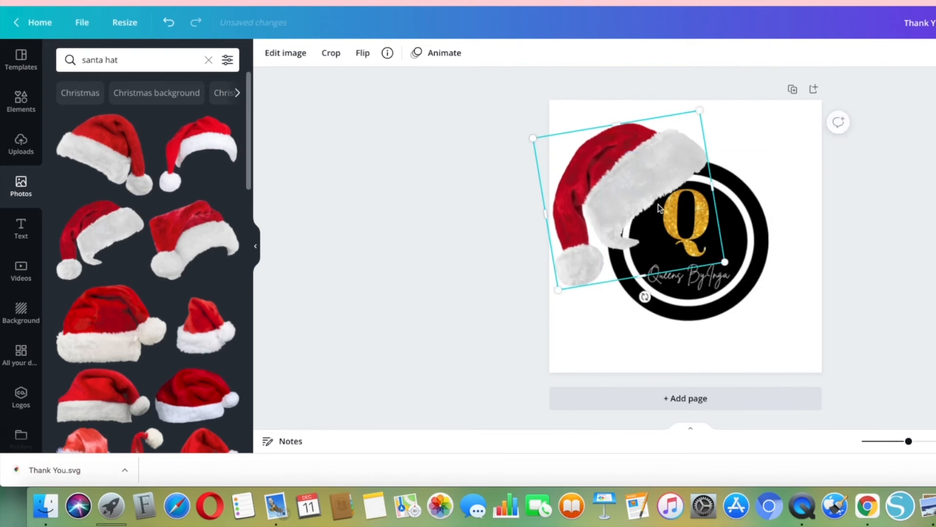
{"action": "left_click_drag", "start_coordinate": [656, 206], "coordinate": [658, 211]}
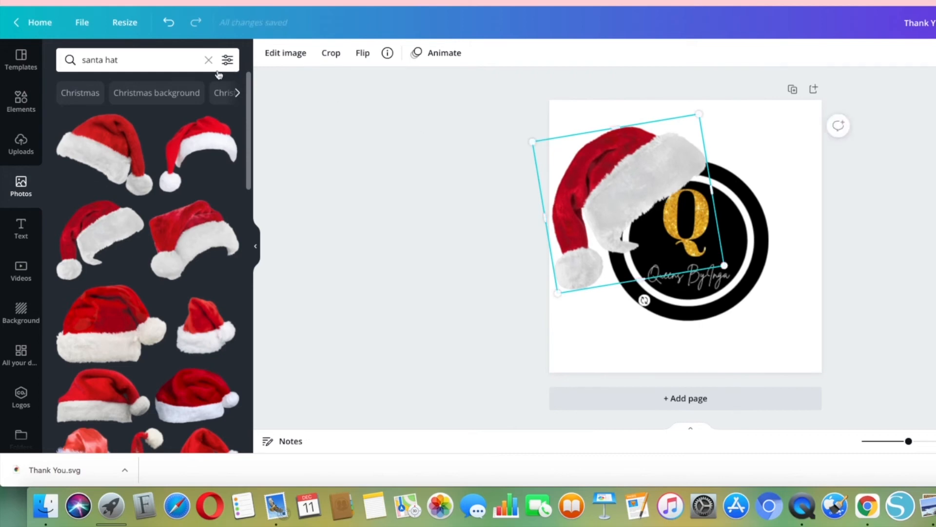
- Search the photos for "christmas ornaments"
{"action": "left_click", "coordinate": [190, 62]}
{"action": "left_click_drag", "start_coordinate": [184, 61], "coordinate": [84, 53]}
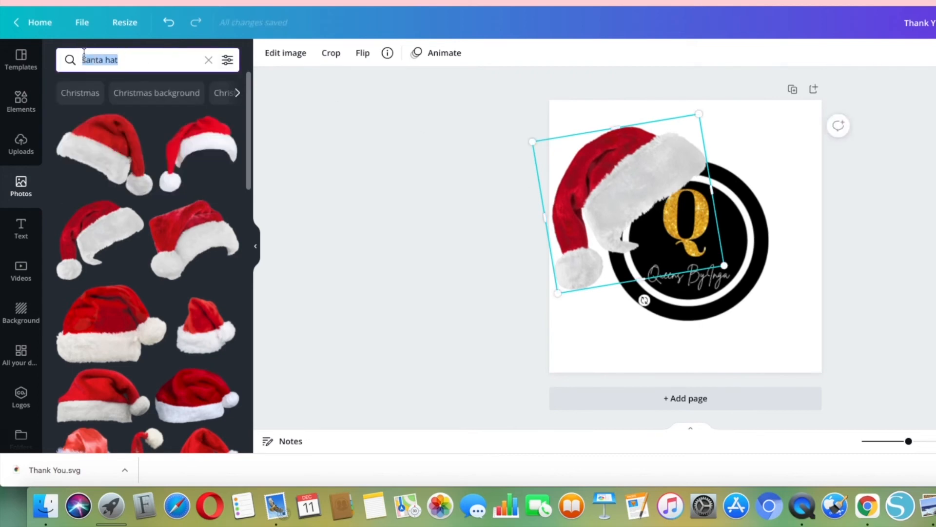
{"action": "type", "text": "chr"}
{"action": "left_click", "coordinate": [136, 133]}
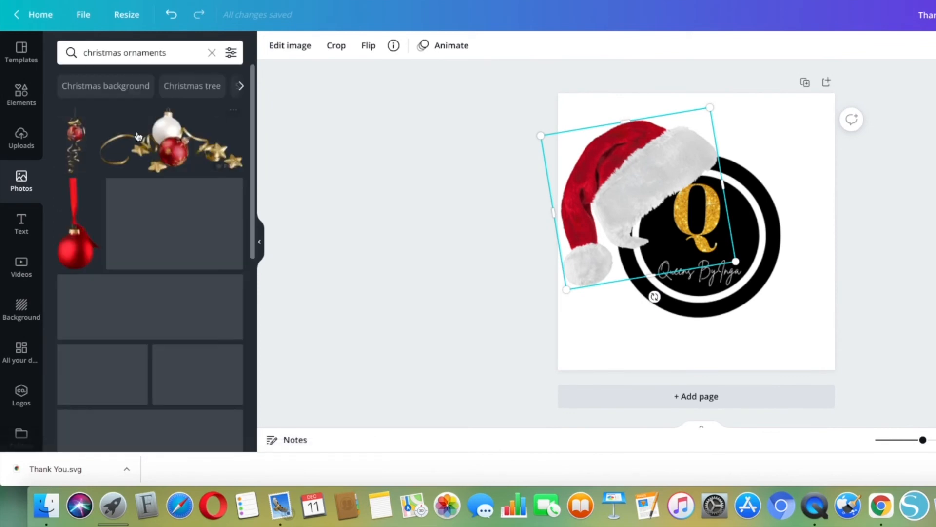
- Add the plain green ball ornament with the silver cap from the photo results to the page
{"action": "scroll", "coordinate": [177, 236], "scroll_direction": "down", "scroll_amount": 10}
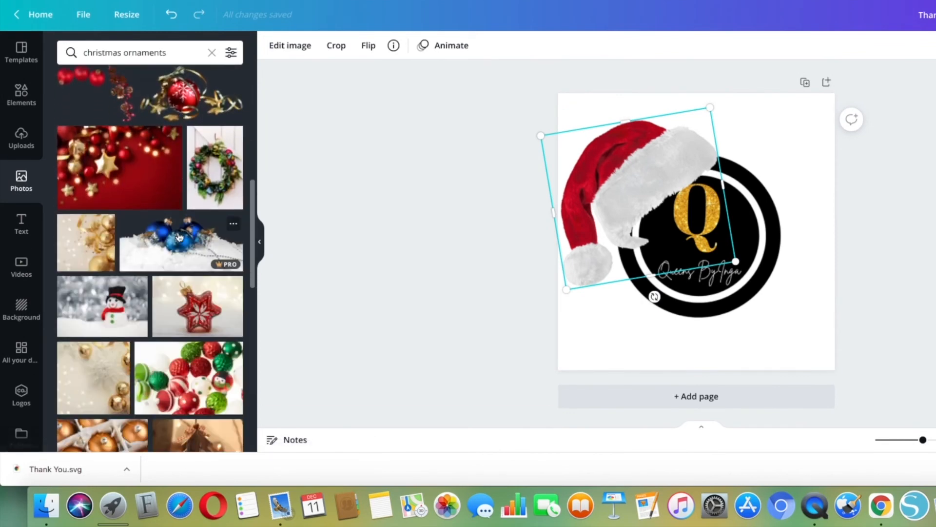
{"action": "scroll", "coordinate": [179, 237], "scroll_direction": "down", "scroll_amount": 5}
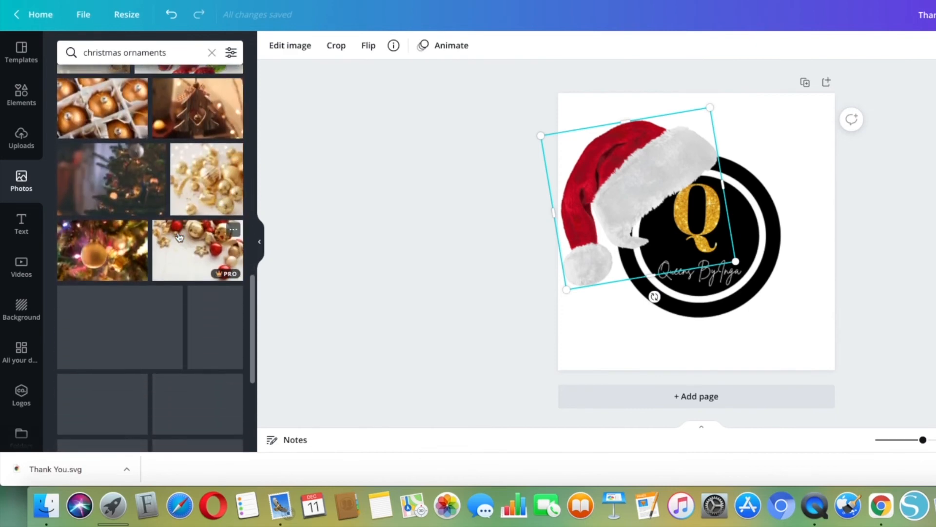
{"action": "scroll", "coordinate": [180, 237], "scroll_direction": "down", "scroll_amount": 5}
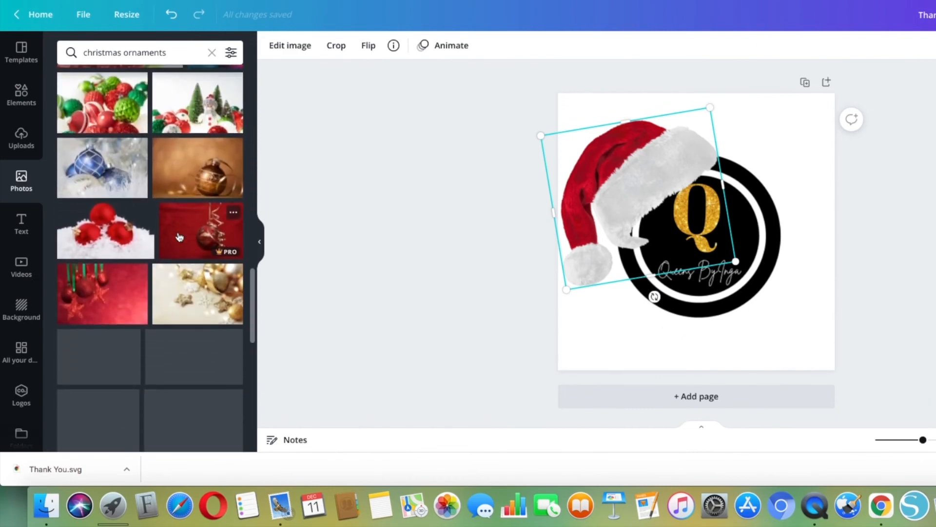
{"action": "scroll", "coordinate": [180, 237], "scroll_direction": "down", "scroll_amount": 2}
{"action": "scroll", "coordinate": [111, 348], "scroll_direction": "down", "scroll_amount": 10}
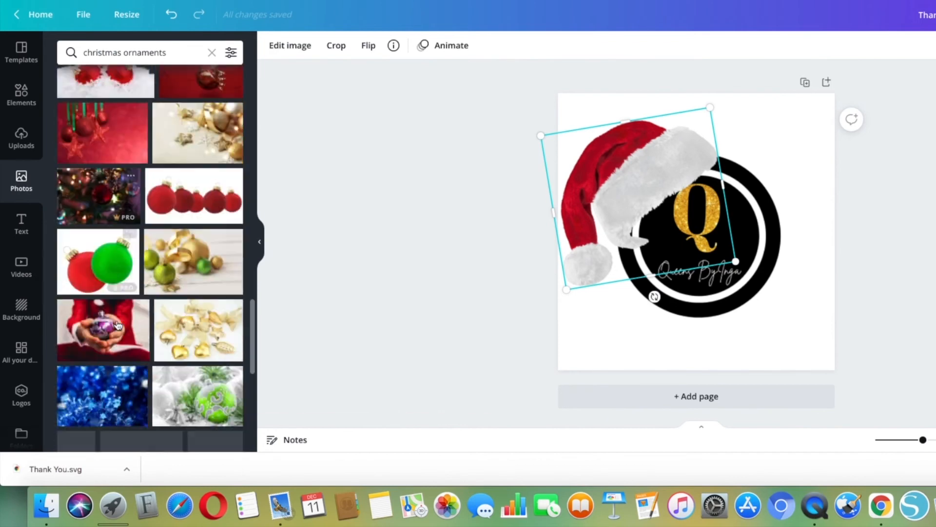
{"action": "scroll", "coordinate": [116, 320], "scroll_direction": "down", "scroll_amount": 2}
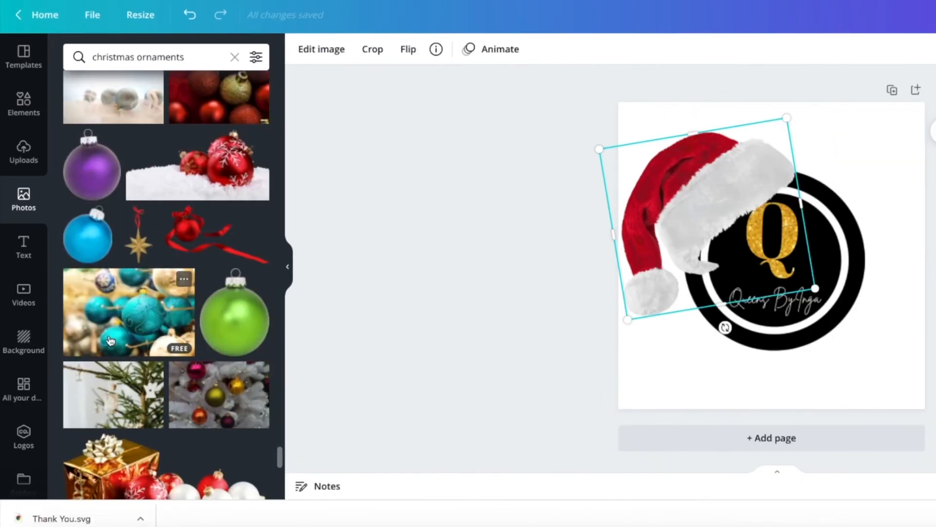
{"action": "scroll", "coordinate": [110, 341], "scroll_direction": "down", "scroll_amount": 3}
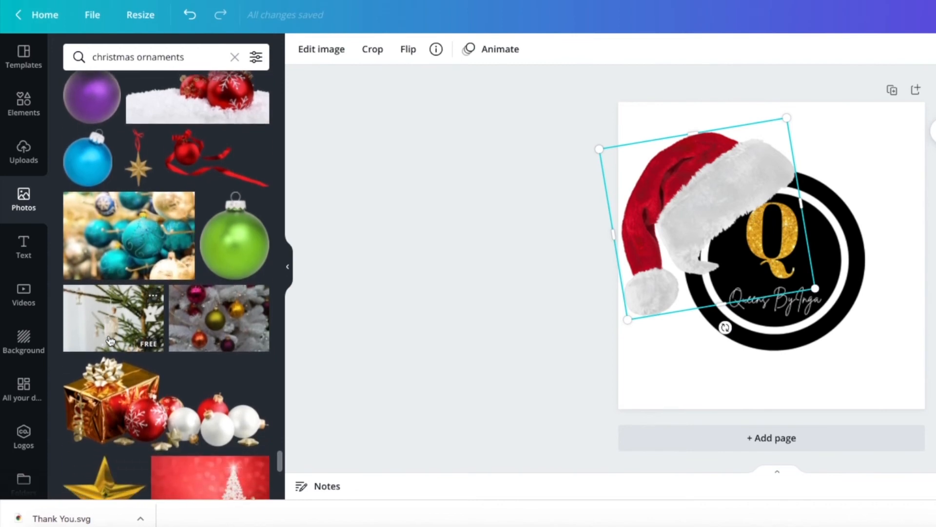
{"action": "scroll", "coordinate": [111, 341], "scroll_direction": "up", "scroll_amount": 3}
{"action": "left_click", "coordinate": [228, 313]}
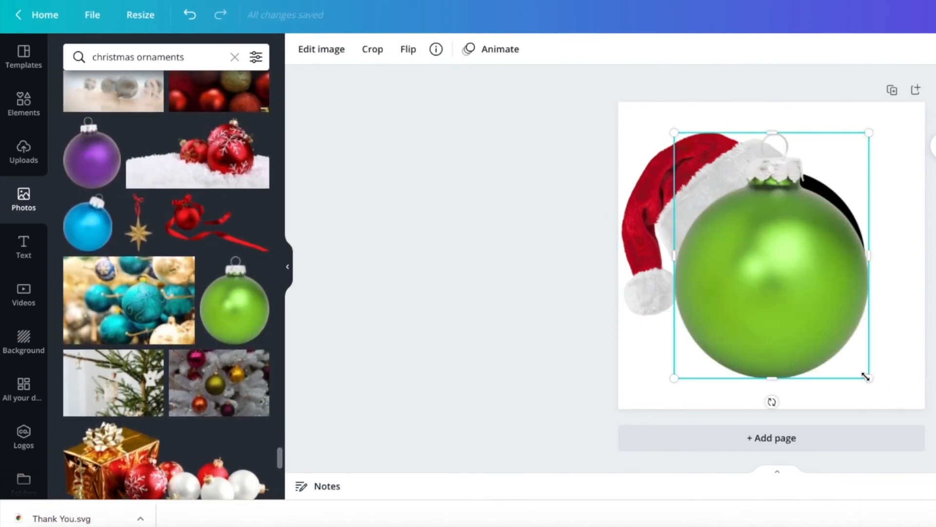
- Shrink the green ornament to a small ball and move it below the lower end of the hat's white fur trim
{"action": "left_click_drag", "start_coordinate": [866, 376], "coordinate": [704, 219]}
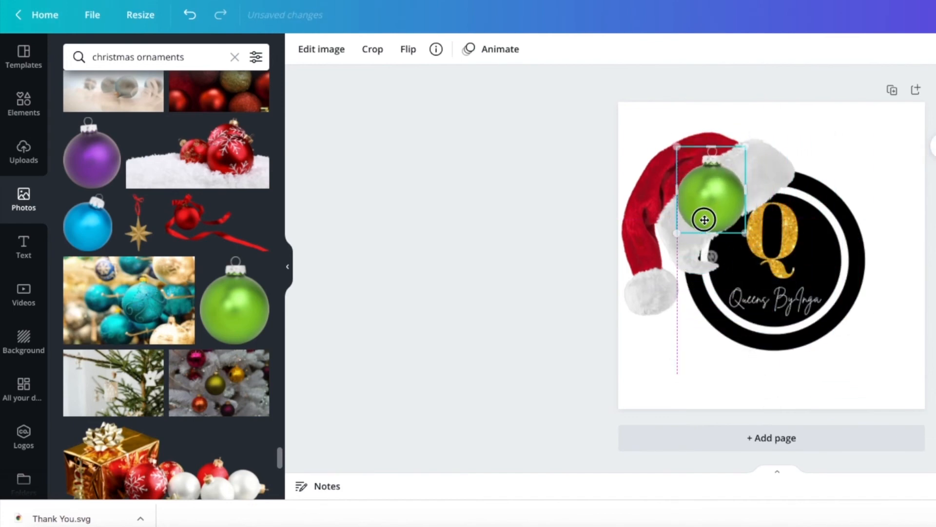
{"action": "left_click_drag", "start_coordinate": [705, 219], "coordinate": [693, 256]}
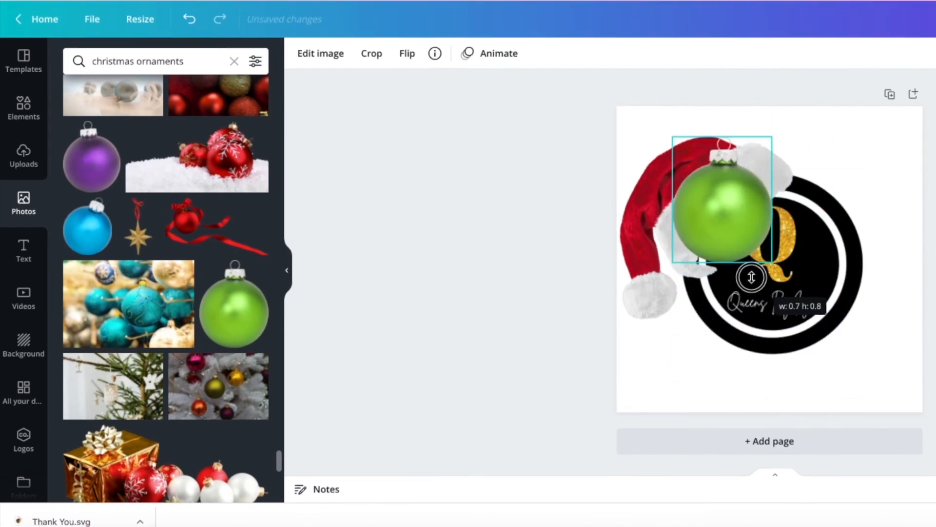
{"action": "left_click_drag", "start_coordinate": [753, 274], "coordinate": [705, 244]}
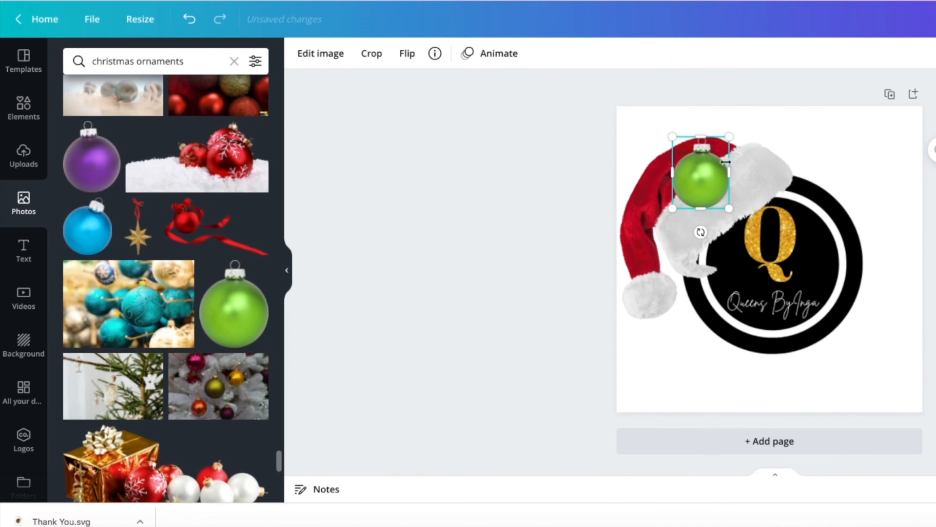
{"action": "left_click", "coordinate": [779, 159]}
{"action": "left_click", "coordinate": [696, 165]}
{"action": "left_click_drag", "start_coordinate": [708, 180], "coordinate": [708, 292]}
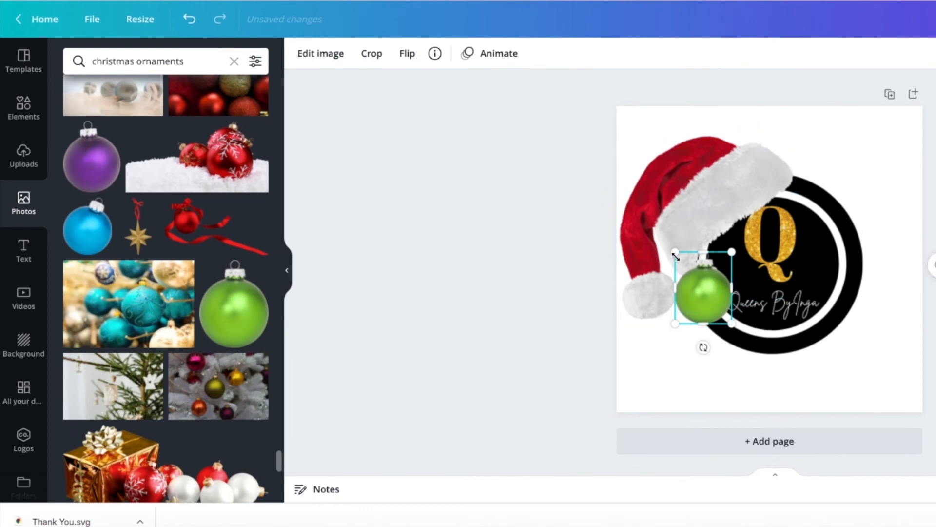
{"action": "left_click_drag", "start_coordinate": [676, 256], "coordinate": [696, 277]}
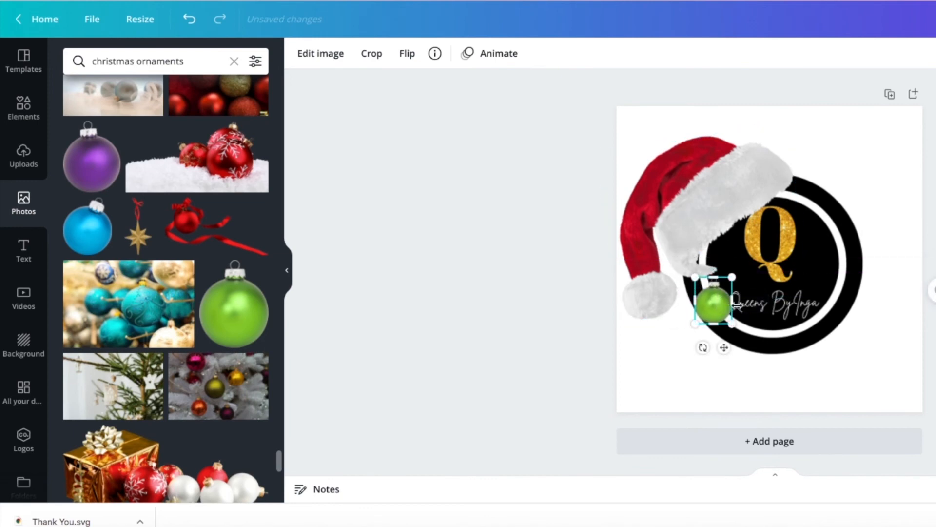
- Tilt the green ornament counterclockwise and place it over the lower tip of the hat's fur trim
{"action": "left_click_drag", "start_coordinate": [703, 347], "coordinate": [730, 345]}
{"action": "left_click", "coordinate": [844, 396]}
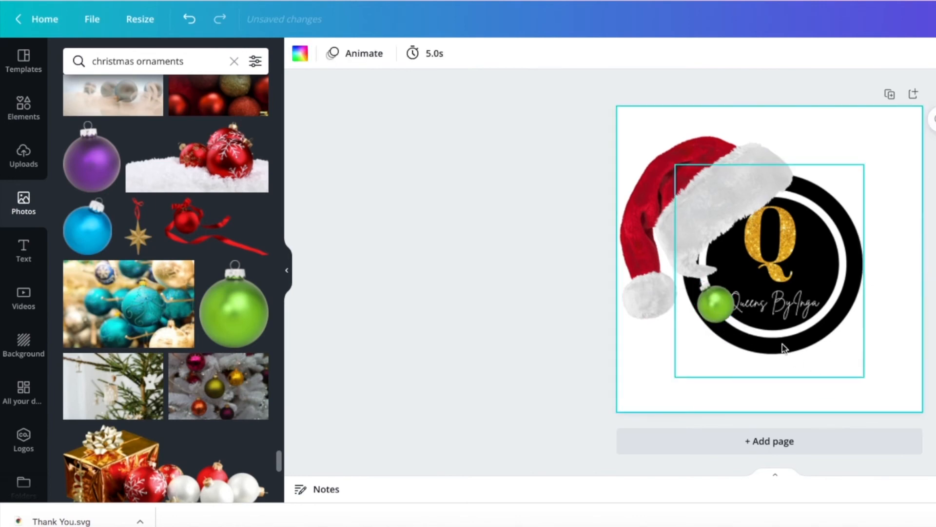
{"action": "left_click_drag", "start_coordinate": [714, 309], "coordinate": [708, 274]}
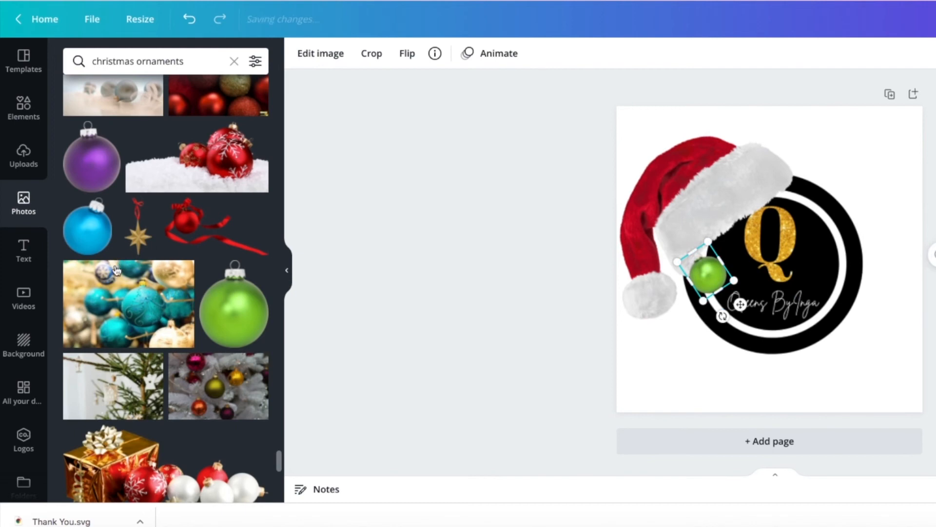
- Refine the photo search to "red christmas ornaments"
{"action": "scroll", "coordinate": [240, 341], "scroll_direction": "down", "scroll_amount": 10}
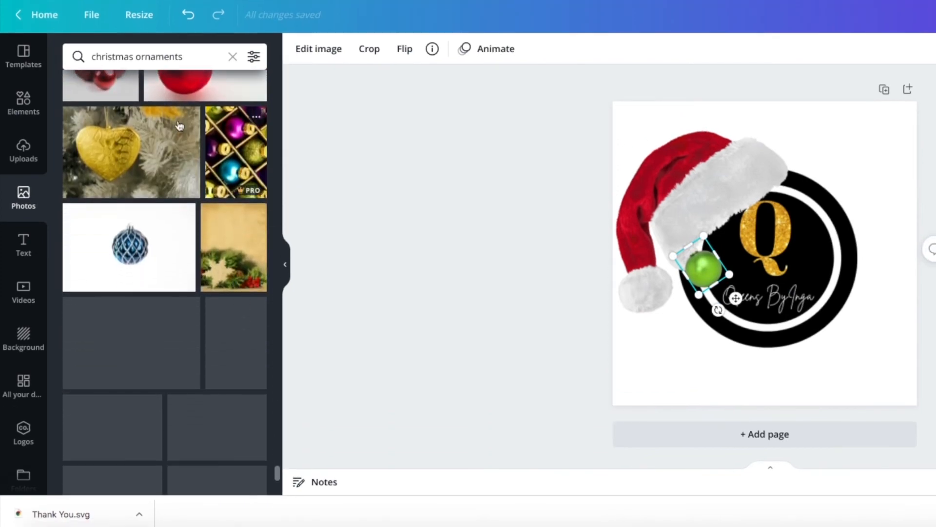
{"action": "left_click", "coordinate": [90, 58]}
{"action": "type", "text": "red"}
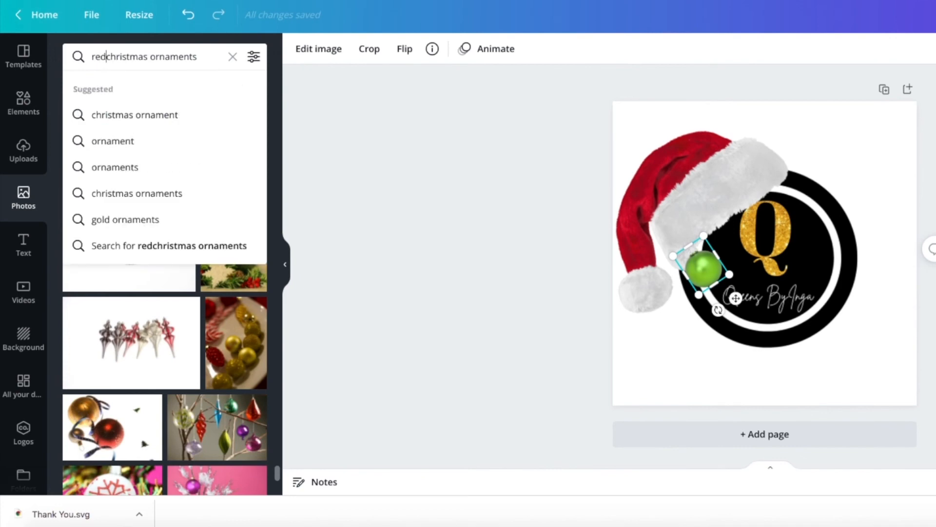
{"action": "key", "text": "Return"}
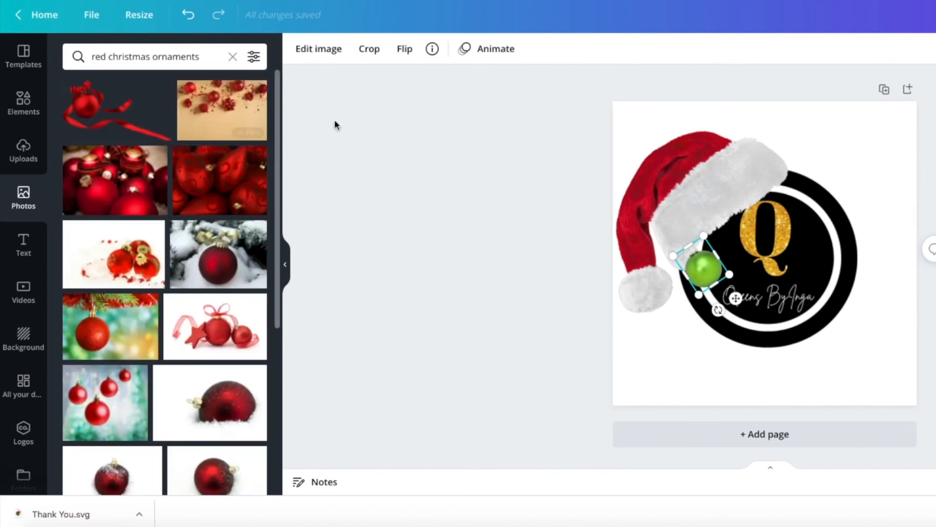
- Add the photo of a glossy red ball hanging from a pine branch and remove its background
{"action": "scroll", "coordinate": [237, 276], "scroll_direction": "down", "scroll_amount": 4}
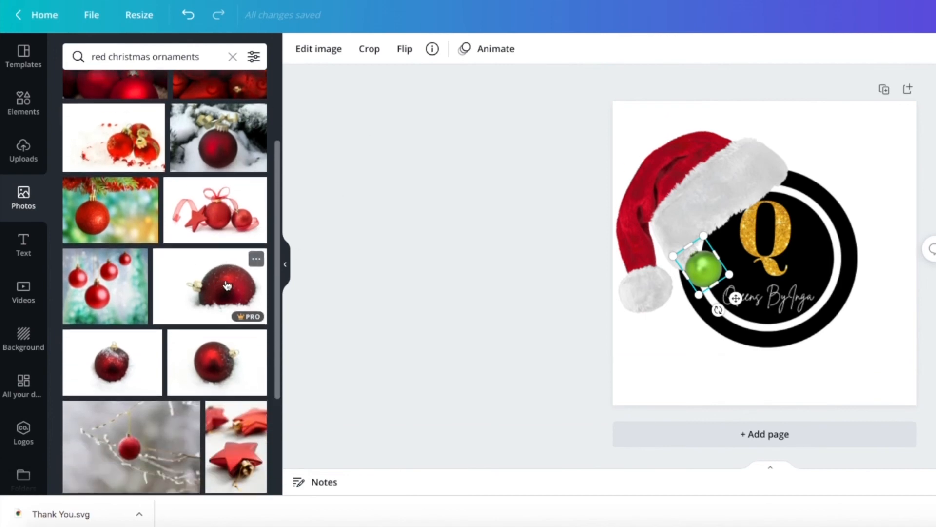
{"action": "scroll", "coordinate": [227, 284], "scroll_direction": "down", "scroll_amount": 5}
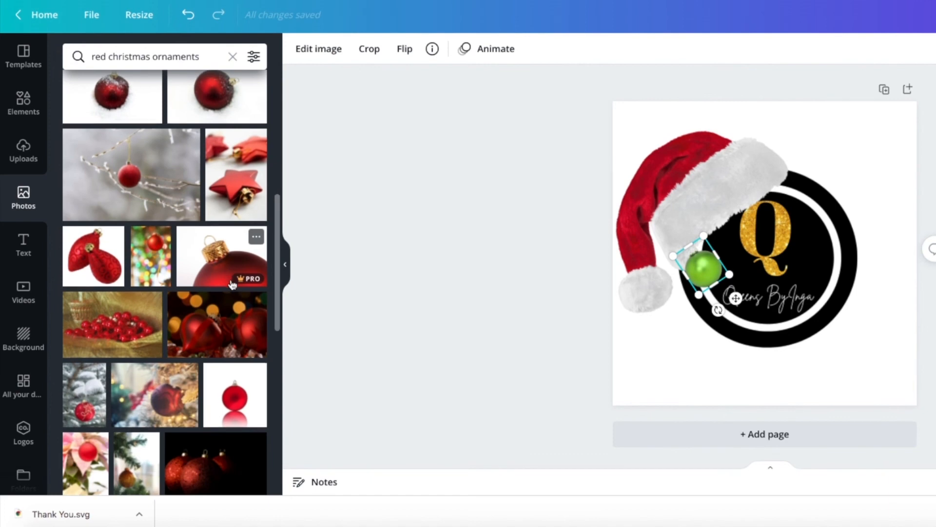
{"action": "scroll", "coordinate": [231, 284], "scroll_direction": "down", "scroll_amount": 1}
{"action": "scroll", "coordinate": [233, 284], "scroll_direction": "down", "scroll_amount": 4}
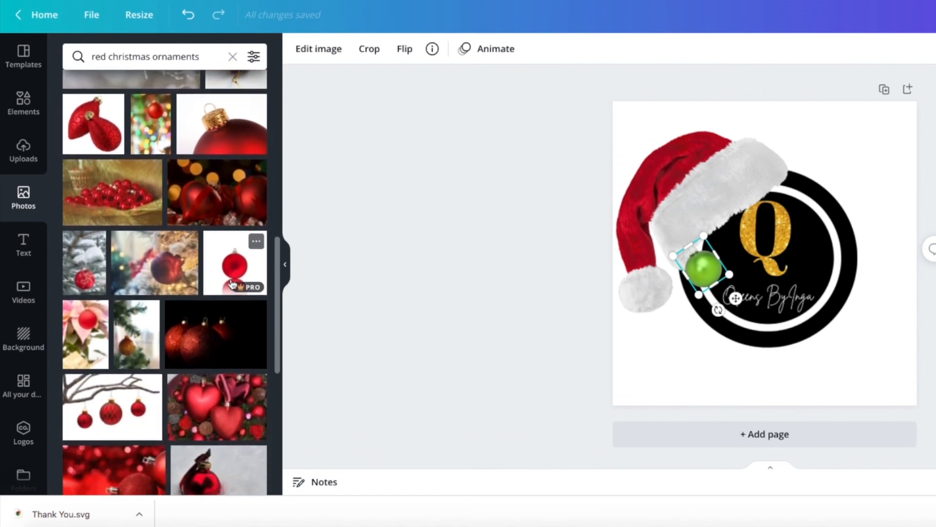
{"action": "scroll", "coordinate": [232, 284], "scroll_direction": "down", "scroll_amount": 8}
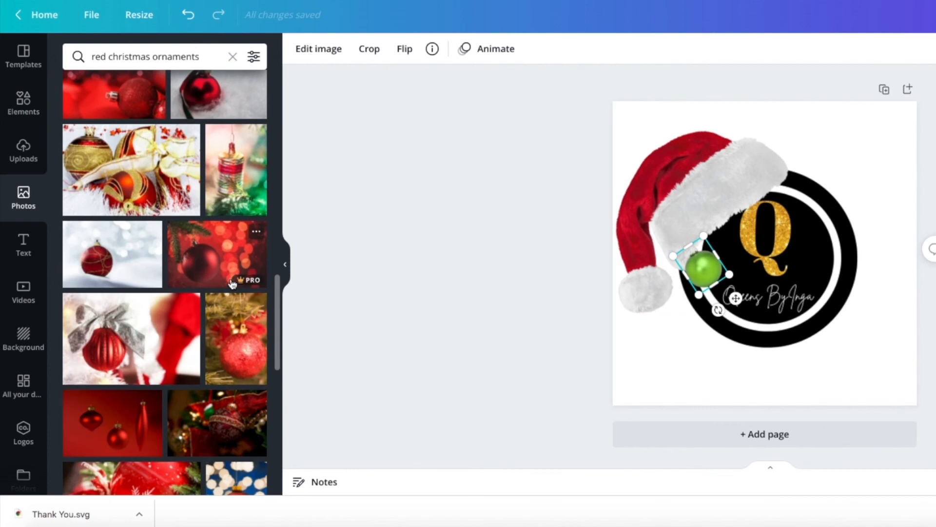
{"action": "scroll", "coordinate": [232, 285], "scroll_direction": "down", "scroll_amount": 10}
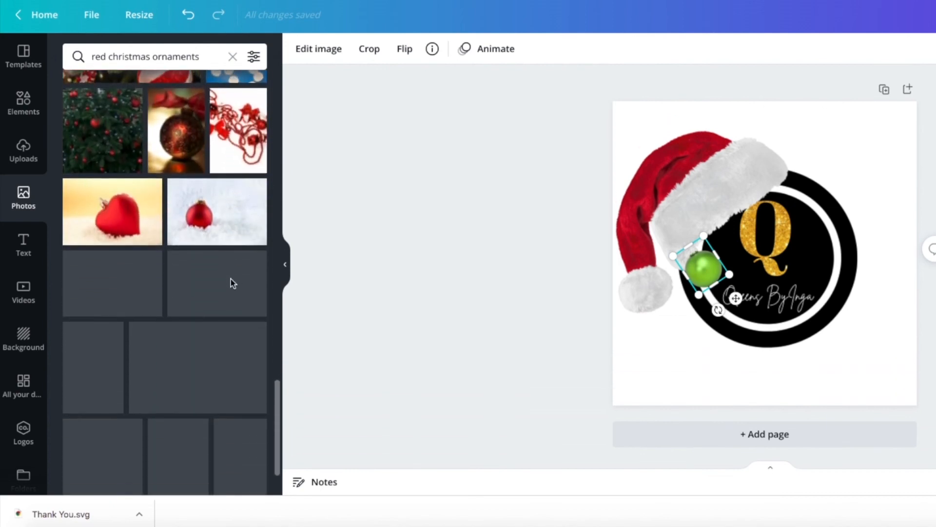
{"action": "scroll", "coordinate": [232, 284], "scroll_direction": "down", "scroll_amount": 5}
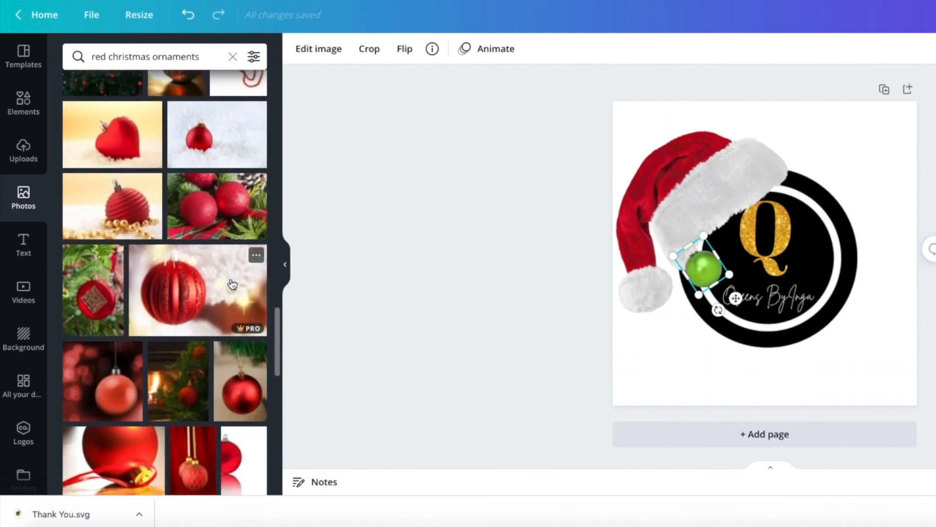
{"action": "scroll", "coordinate": [233, 284], "scroll_direction": "down", "scroll_amount": 5}
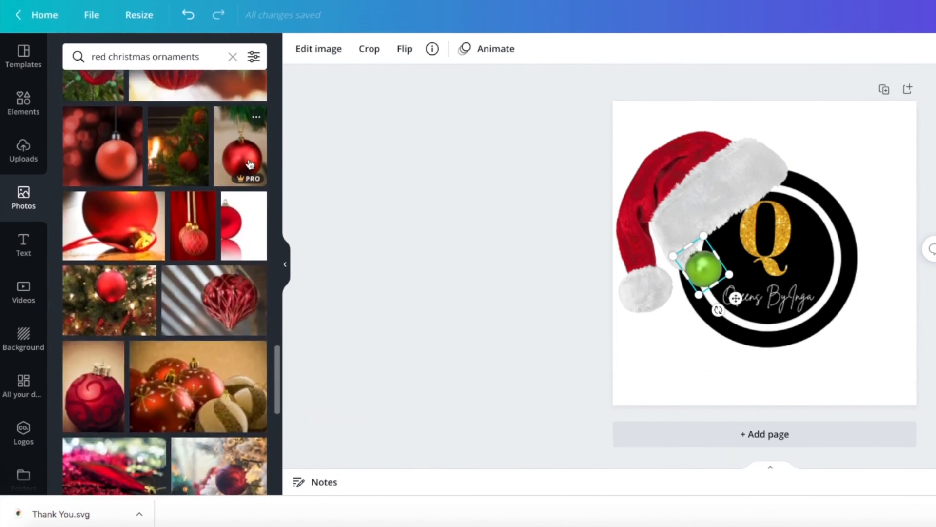
{"action": "left_click", "coordinate": [250, 160]}
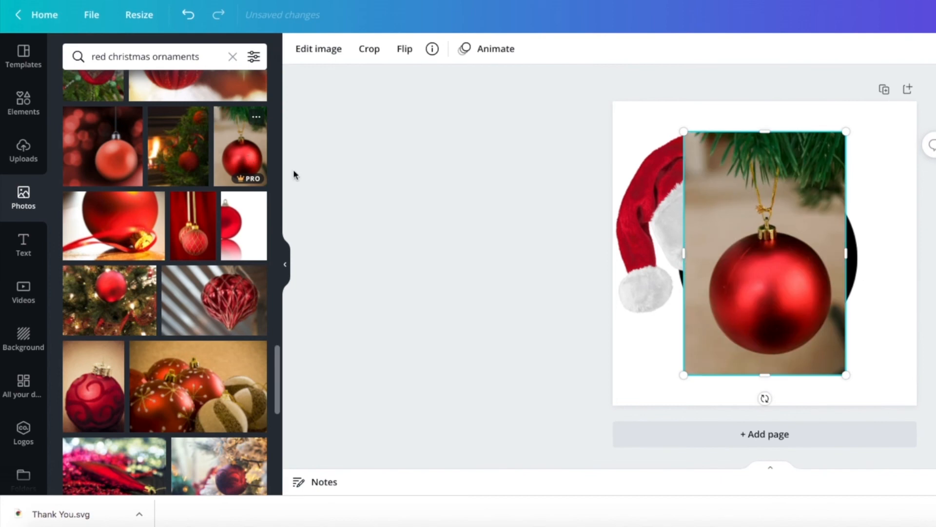
{"action": "left_click", "coordinate": [321, 51]}
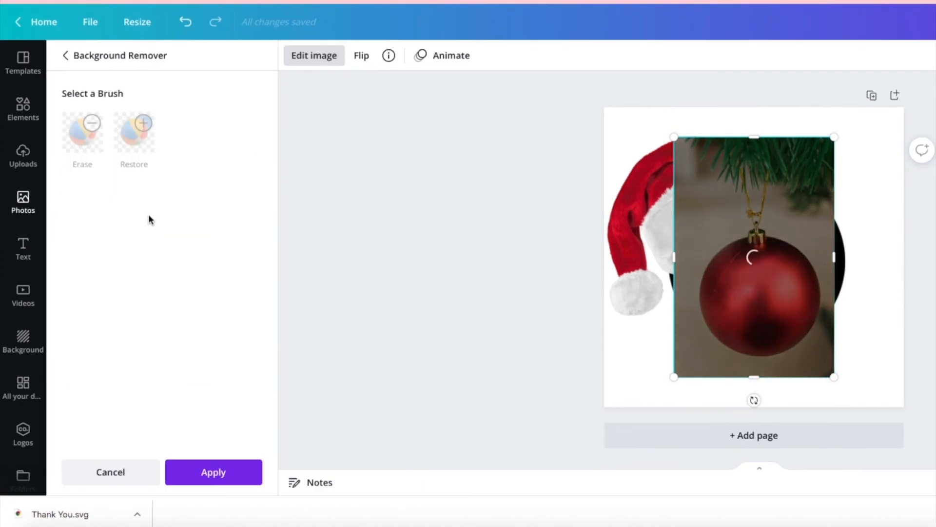
{"action": "left_click", "coordinate": [211, 472]}
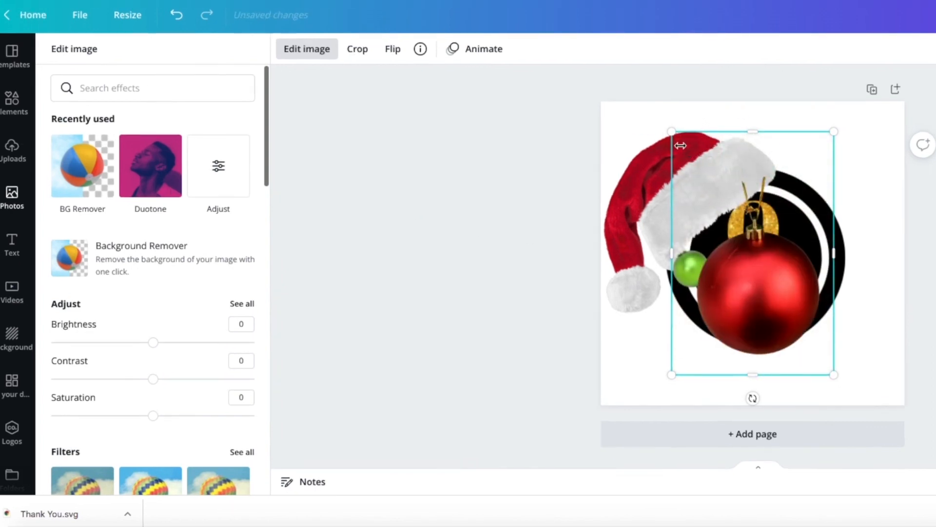
- Shrink the red ornament, tilt it clockwise and place it between the hat's pompom and the green ornament
{"action": "left_click_drag", "start_coordinate": [672, 131], "coordinate": [750, 268]}
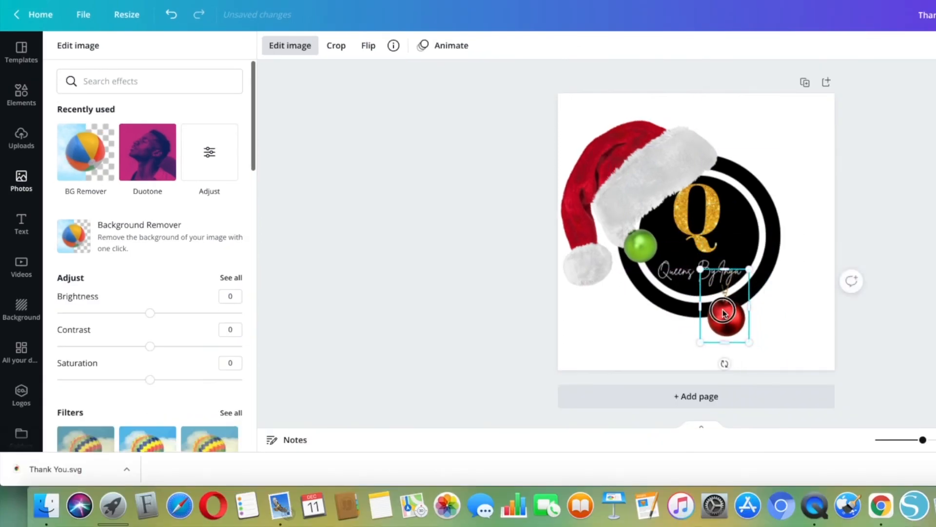
{"action": "left_click_drag", "start_coordinate": [724, 312], "coordinate": [618, 260]}
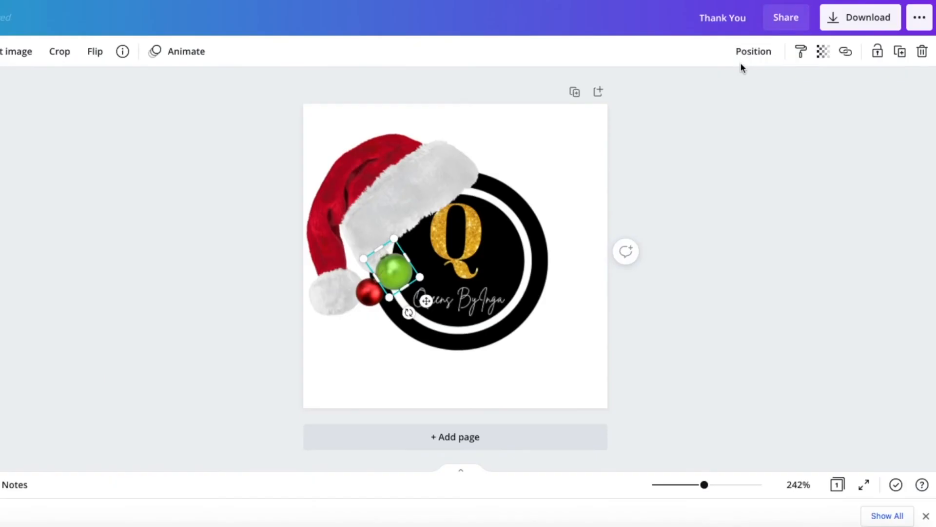
- Bring the green ornament forward in front of the red one and nudge the red ornament slightly beside it
{"action": "left_click", "coordinate": [744, 53]}
{"action": "left_click", "coordinate": [592, 92]}
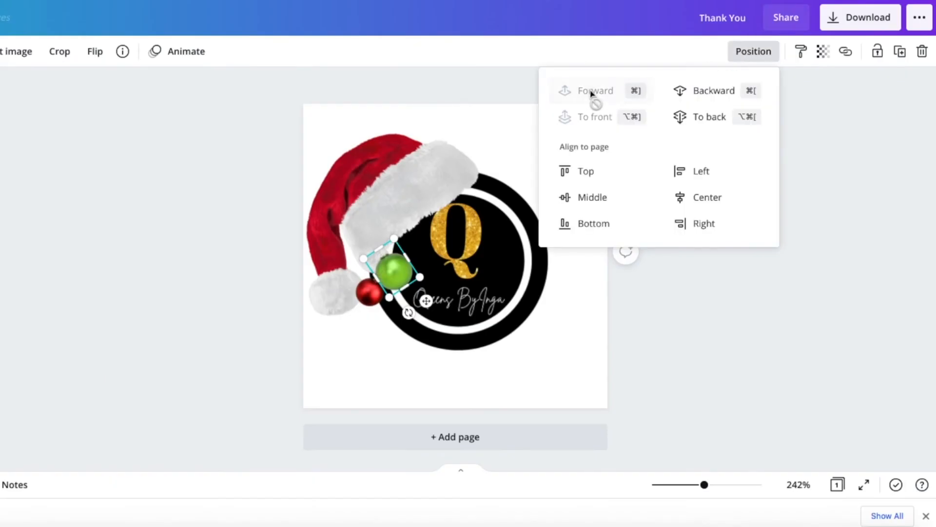
{"action": "left_click", "coordinate": [737, 353]}
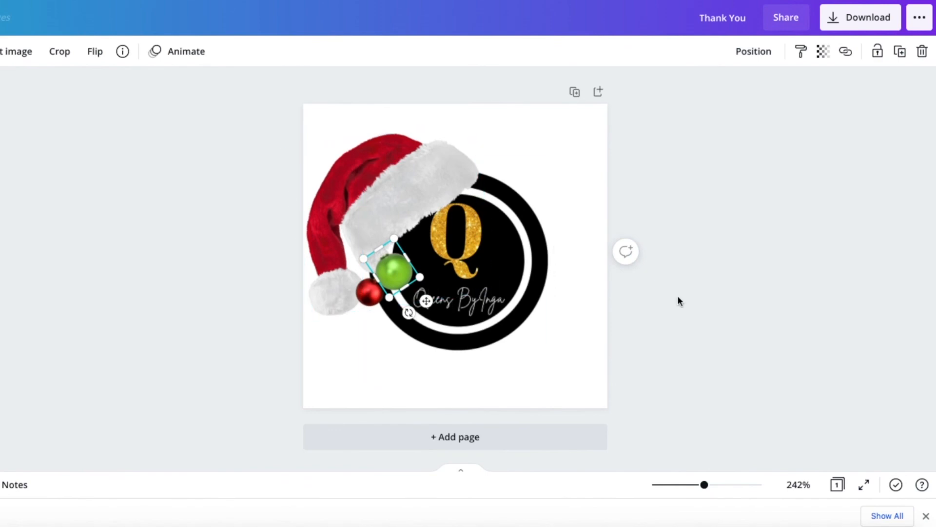
{"action": "left_click", "coordinate": [724, 302]}
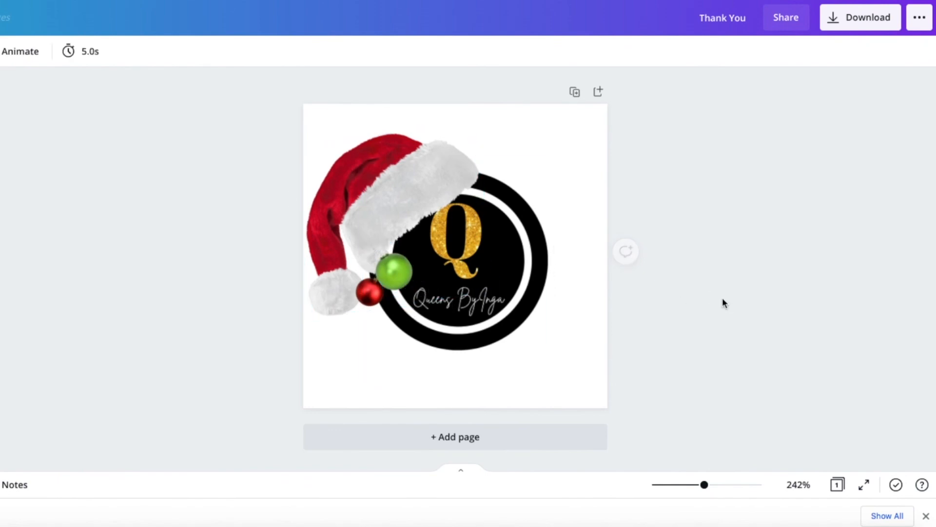
{"action": "left_click", "coordinate": [369, 294]}
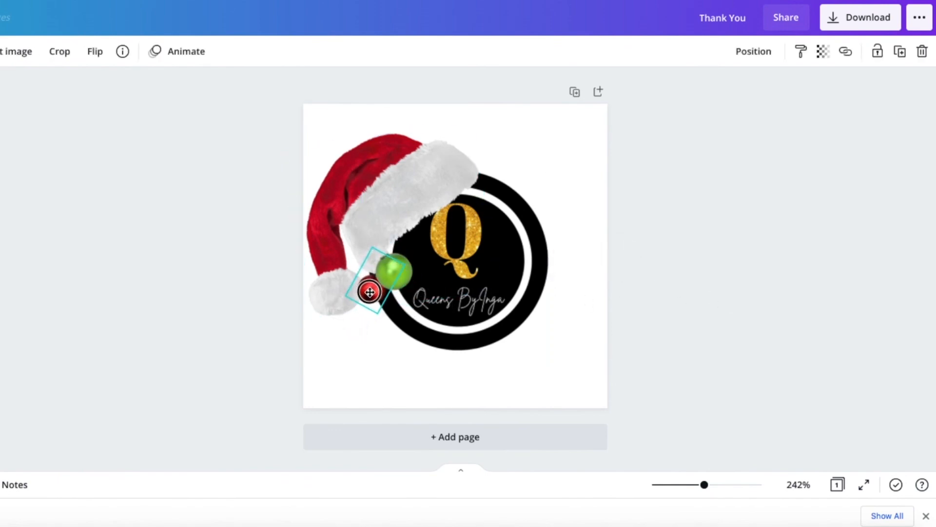
{"action": "left_click_drag", "start_coordinate": [370, 292], "coordinate": [368, 291]}
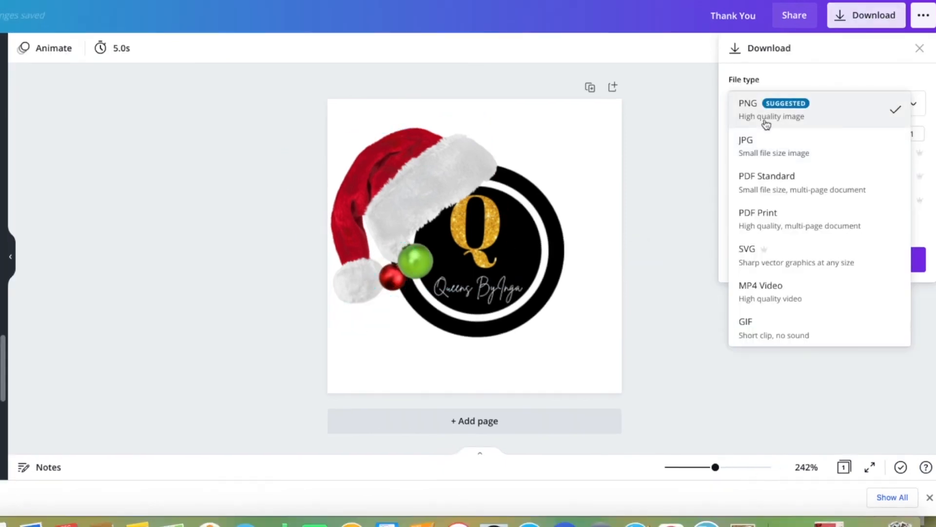
- Download the decorated logo design as a PNG file
{"action": "left_click", "coordinate": [764, 120]}
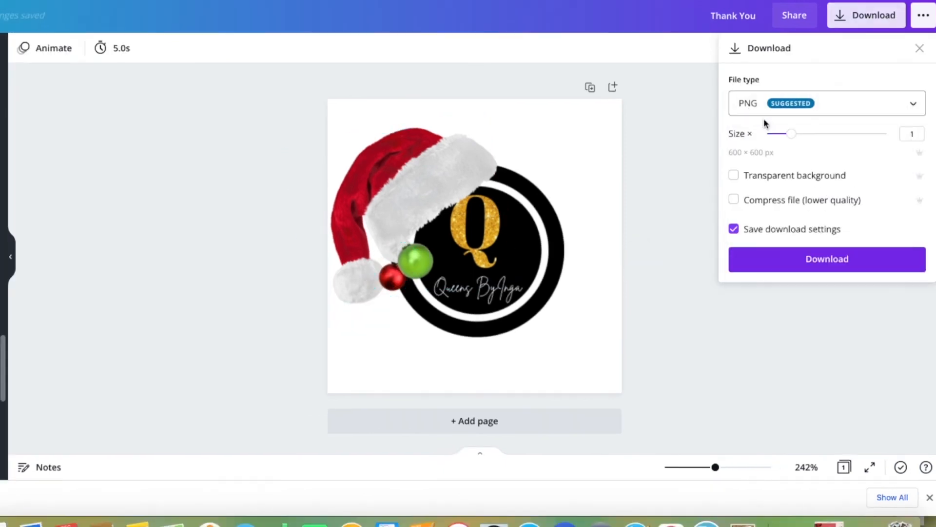
{"action": "left_click", "coordinate": [840, 266]}
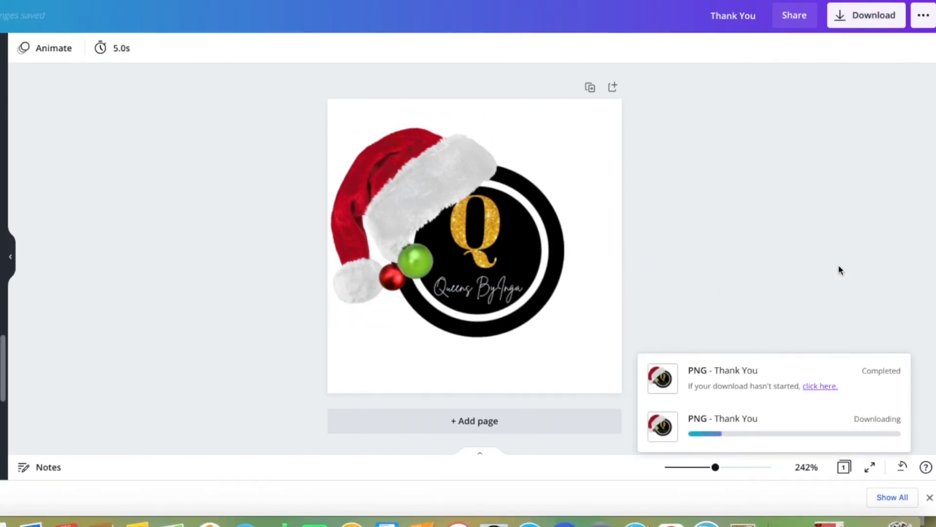